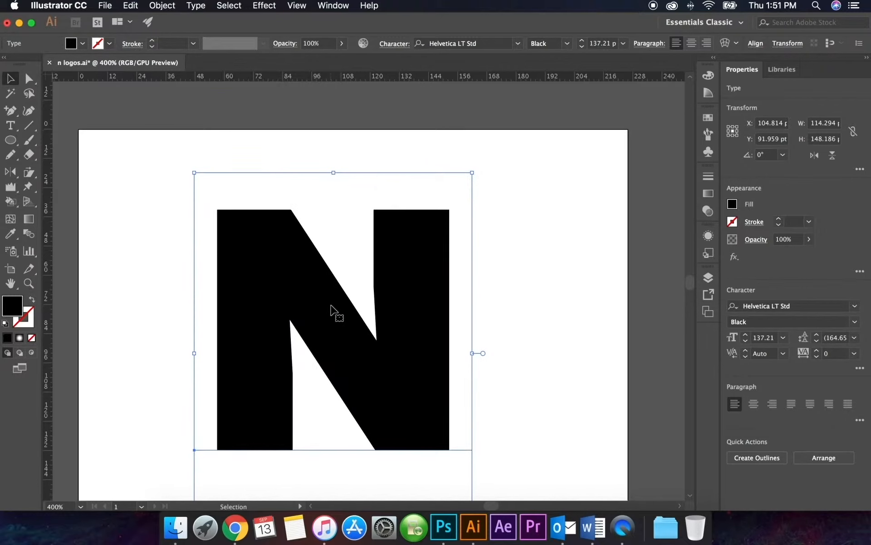
Convert the letter N to outlines and round the right stem's upper inner corner and left stem's lower inner corner fully, about 29.77 pt
left_click_drag(343, 318, 346, 296)
key("shift+super+o")
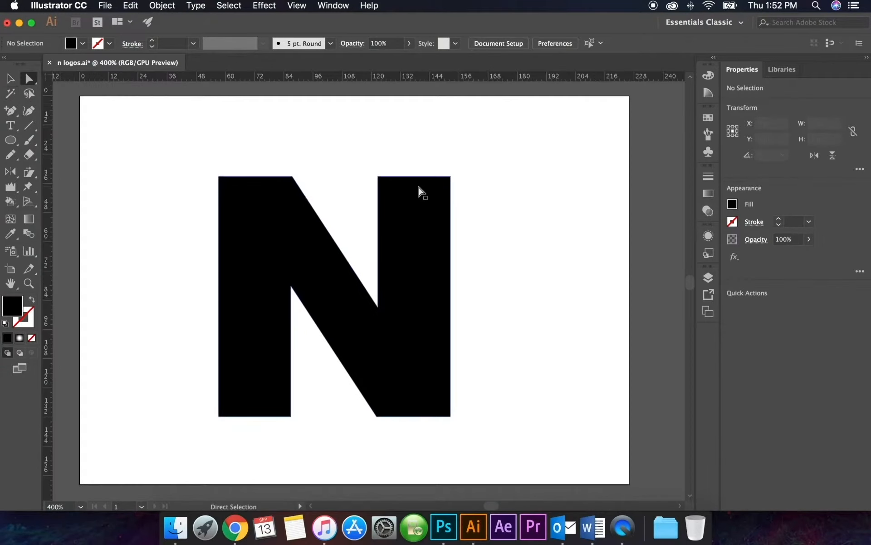
left_click(419, 199)
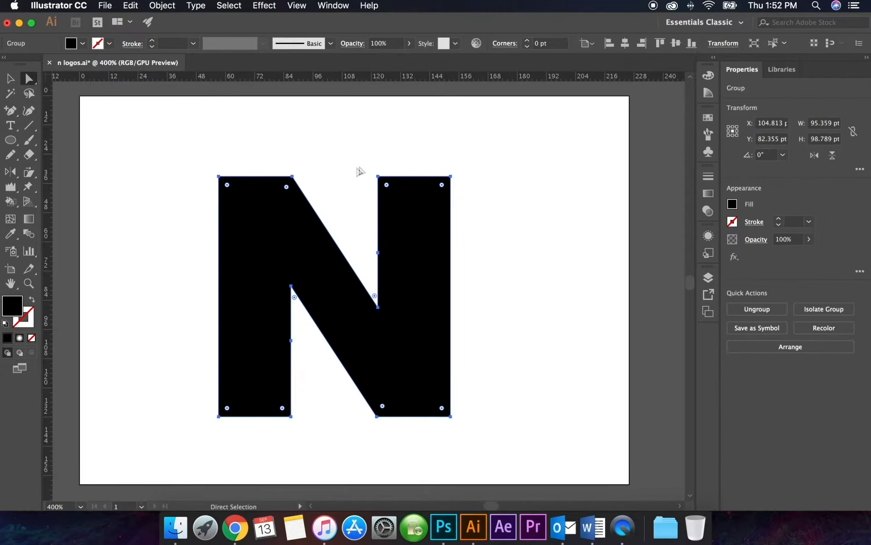
left_click(378, 177)
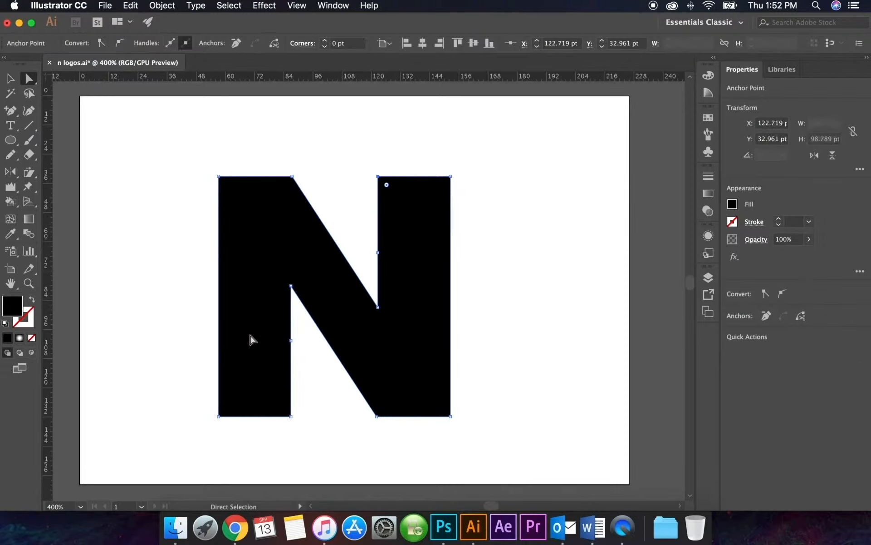
left_click_drag(385, 185, 477, 307)
left_click(289, 414)
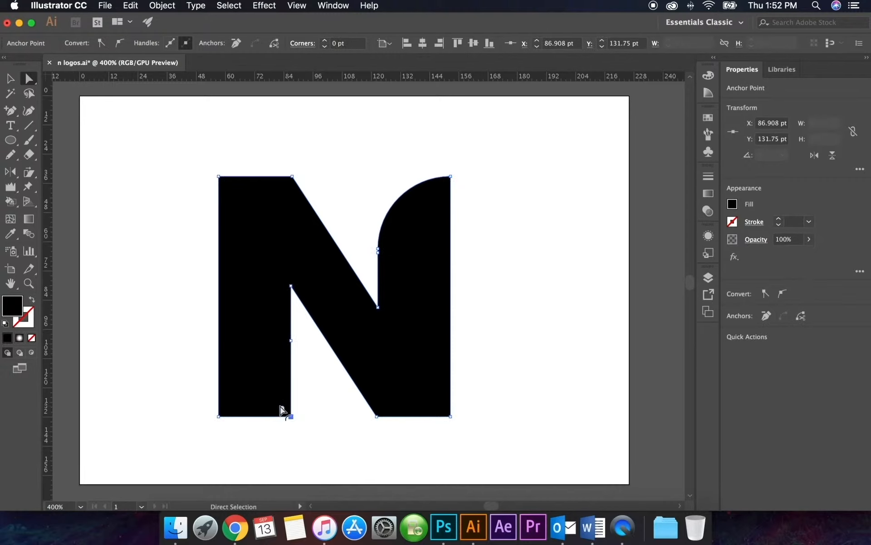
left_click_drag(282, 409, 205, 314)
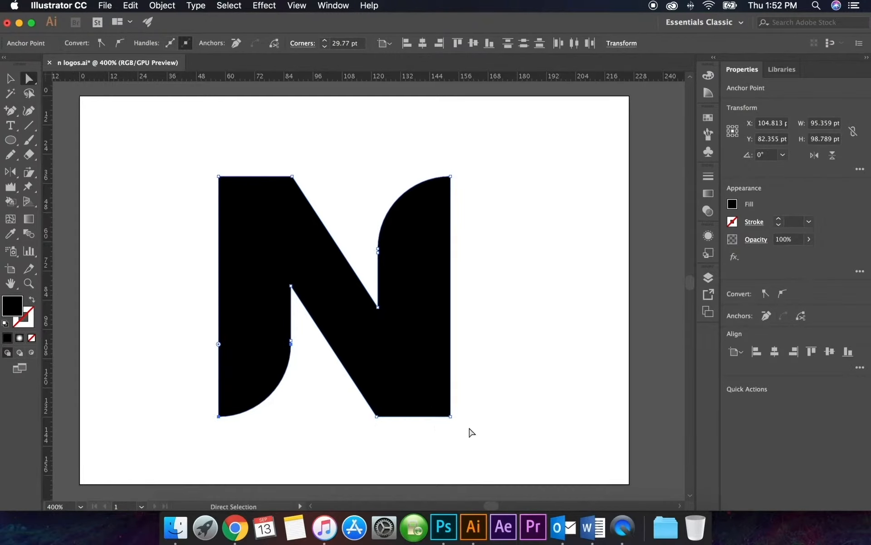
Round both upper corners of the N's left stem and both lower corners at its right end together to about 19.68 pt
left_click_drag(190, 169, 299, 197)
scroll(422, 429, "down", 1)
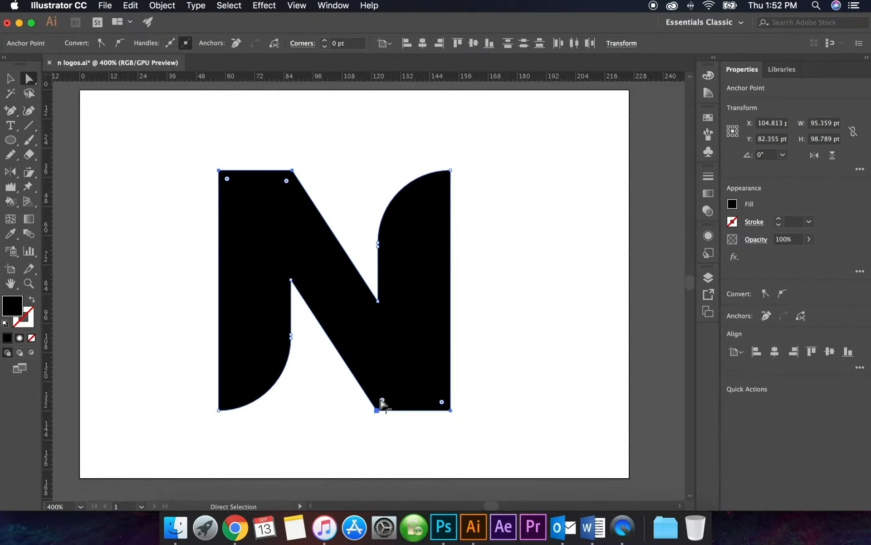
left_click_drag(382, 403, 404, 279)
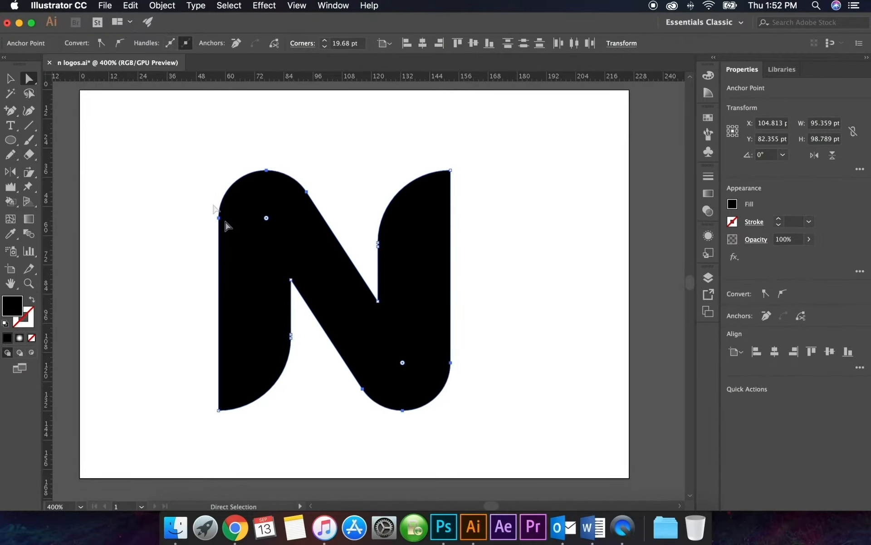
left_click(9, 79)
left_click(121, 169)
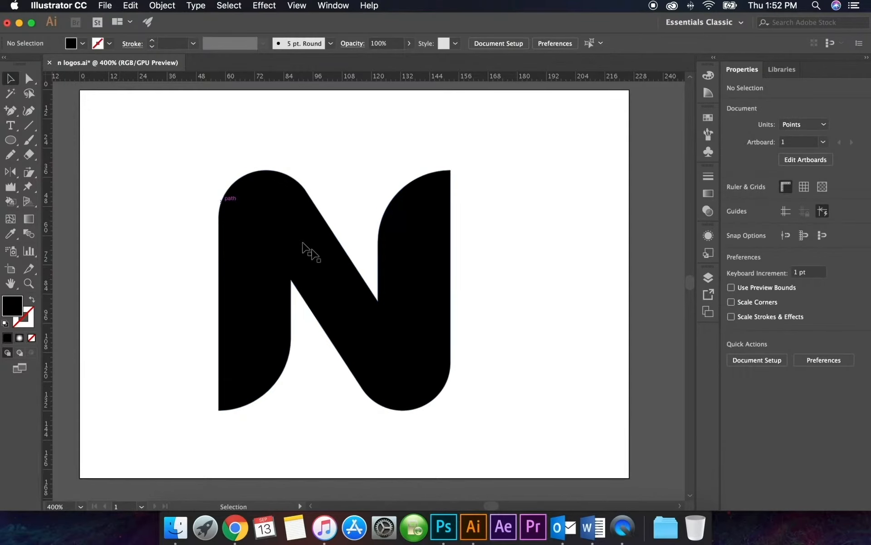
Draw a black ellipse about 61 by 95 pt over the lower left part of the N
left_click(11, 141)
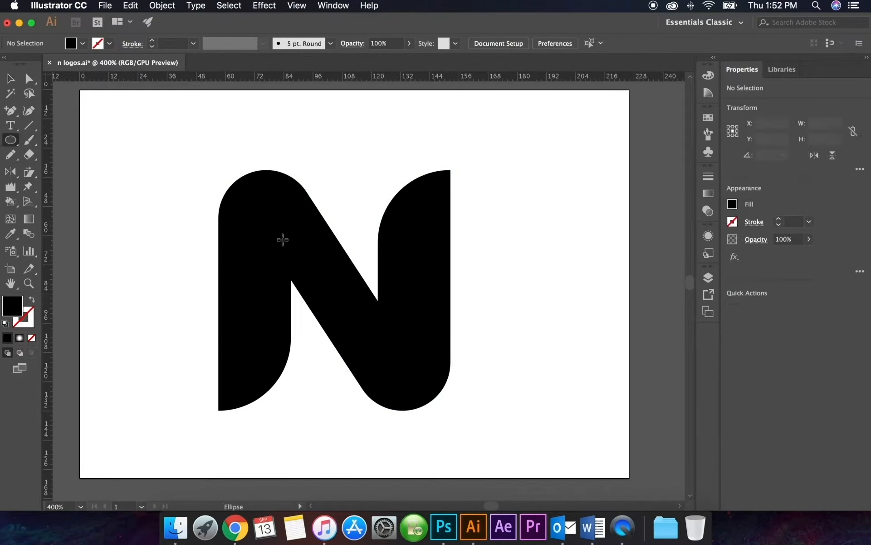
left_click_drag(196, 200, 370, 455)
scroll(309, 291, "down", 3)
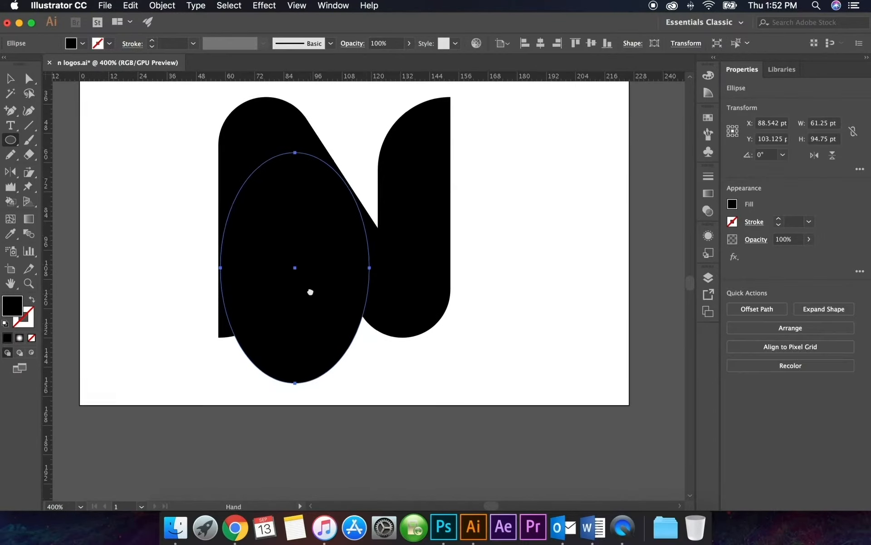
Reshape the ellipse to about 61 by 113 pt, tilt it to about 347°, and align its curve across the left stem and diagonal
left_click(11, 79)
left_click_drag(372, 150, 389, 172)
left_click_drag(329, 191, 324, 210)
left_click_drag(327, 175, 326, 164)
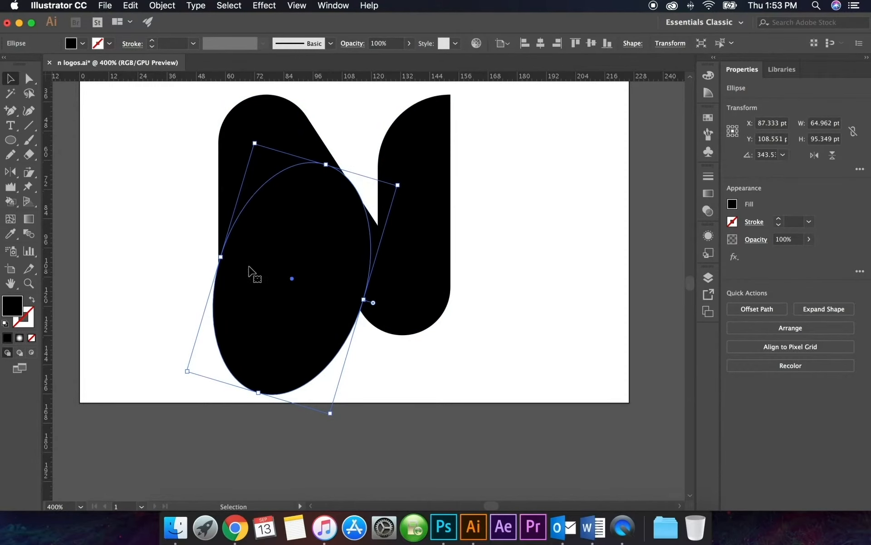
left_click_drag(263, 393, 252, 435)
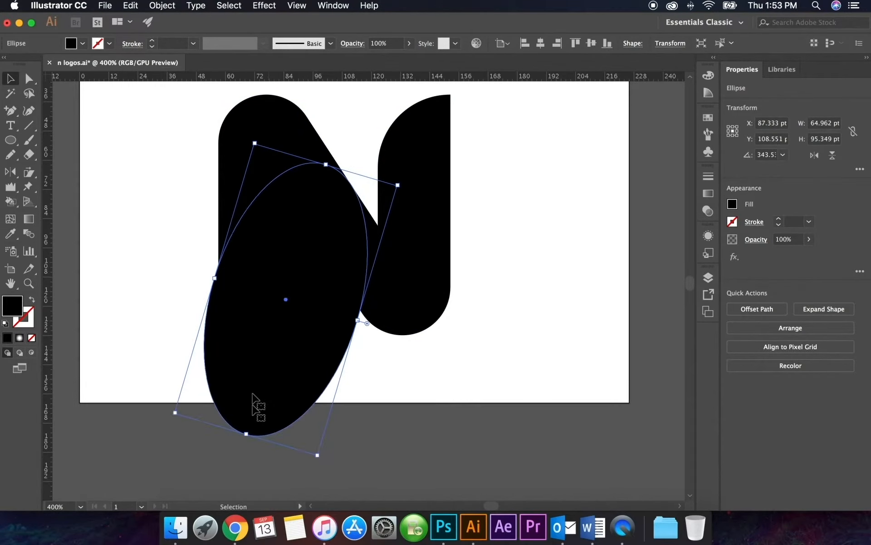
mouse_move(220, 280)
left_mouse_down()
mouse_move(233, 289)
mouse_move(219, 285)
left_mouse_up()
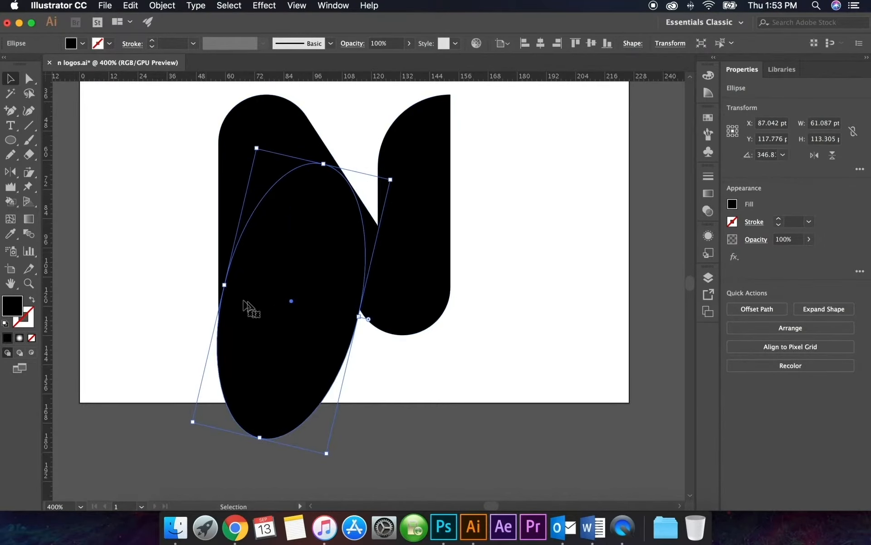
left_click_drag(181, 255, 257, 291)
left_click(526, 268)
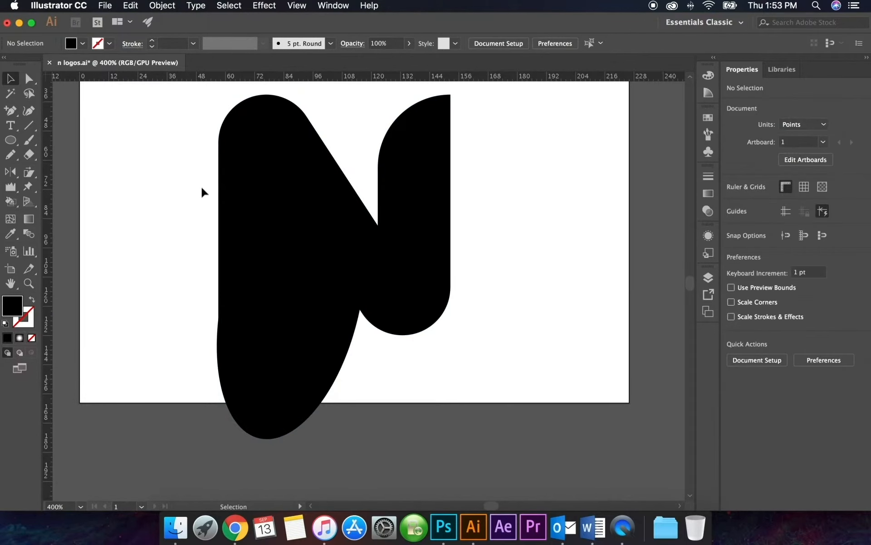
left_click(350, 230)
left_click_drag(347, 220, 348, 218)
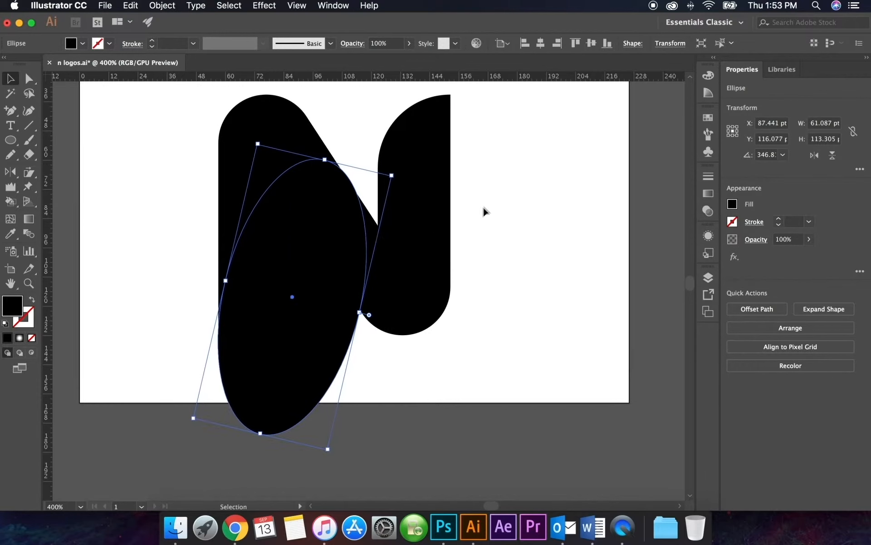
Divide the N and the overlapping ellipse into separate pieces with the Pathfinder Divide operation
left_click_drag(485, 211, 256, 297)
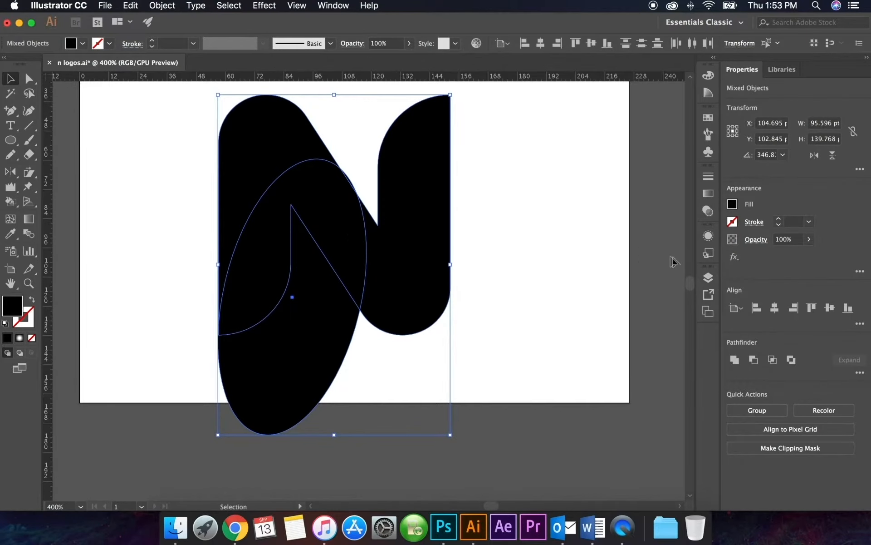
left_click(328, 5)
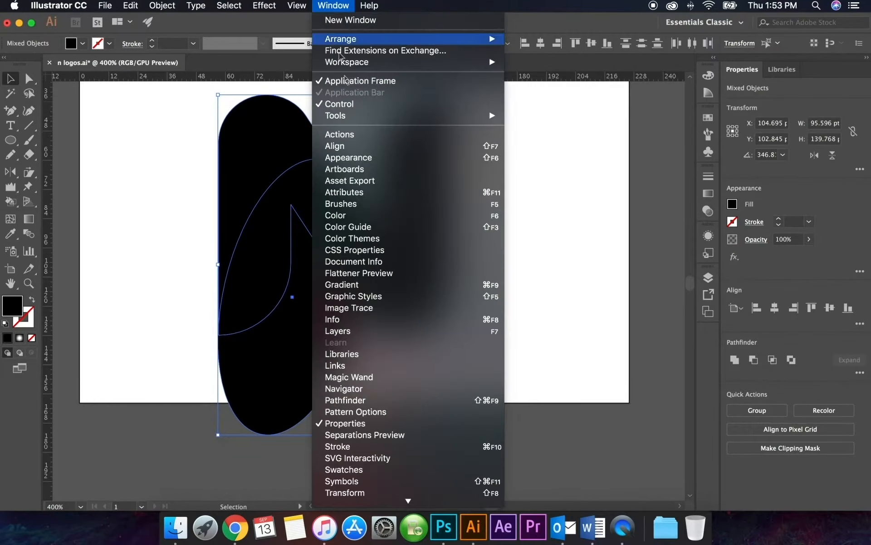
left_click(344, 400)
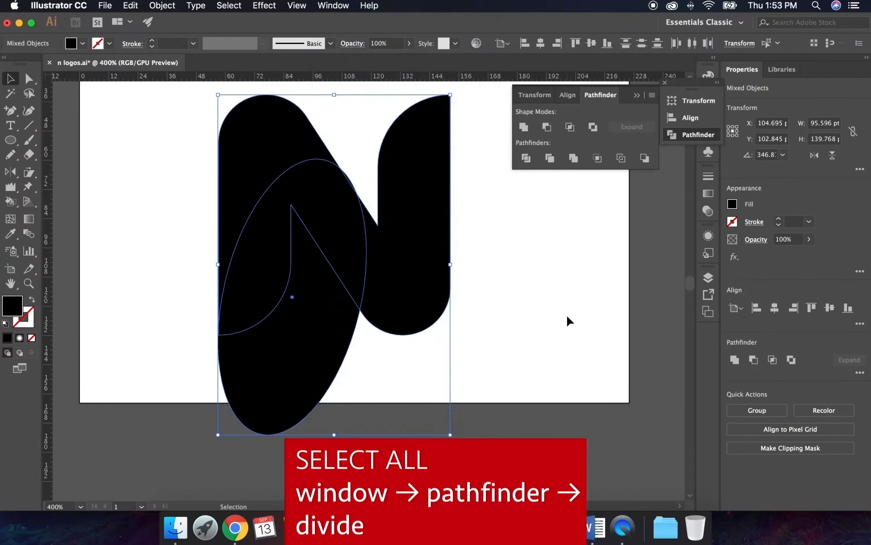
left_click(525, 159)
left_click(492, 257)
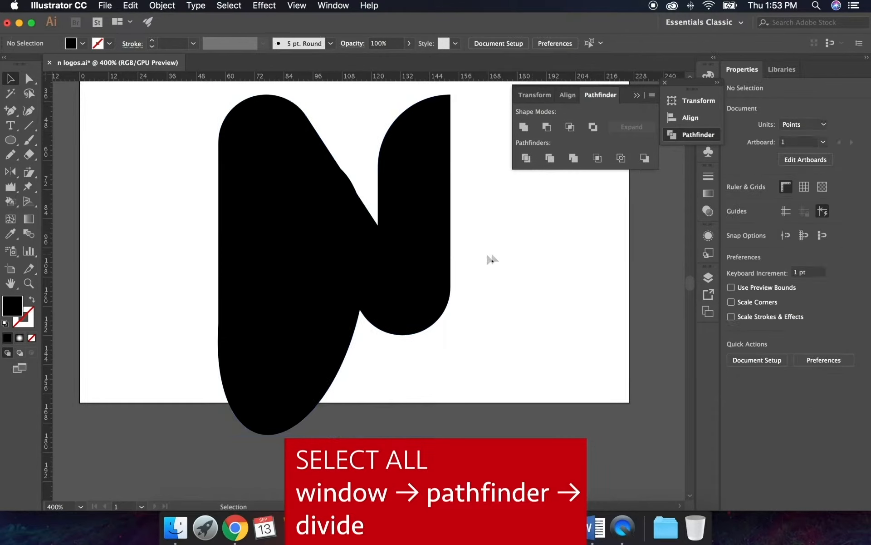
Isolate the divided group and remove the leftover ellipse pieces, cutting the three N pieces and pasting them back in front
left_click(341, 201)
double_click(341, 201)
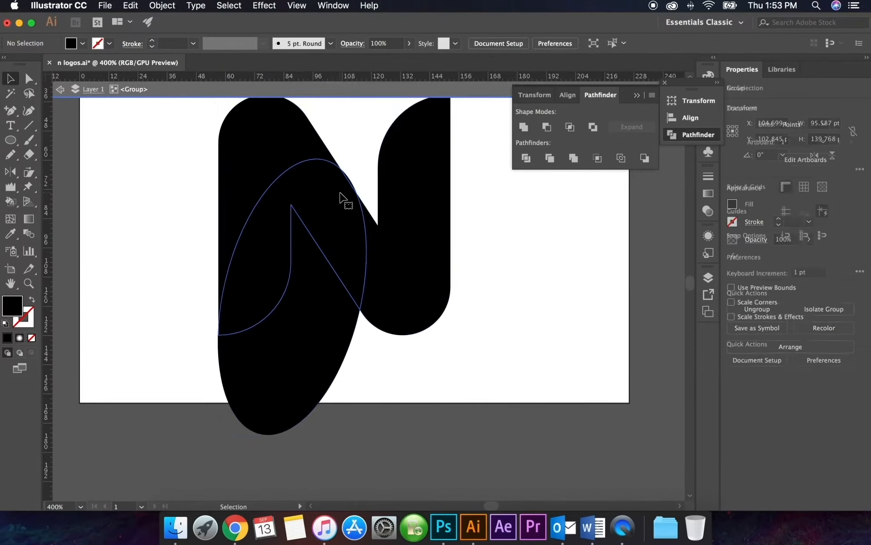
left_click(345, 202)
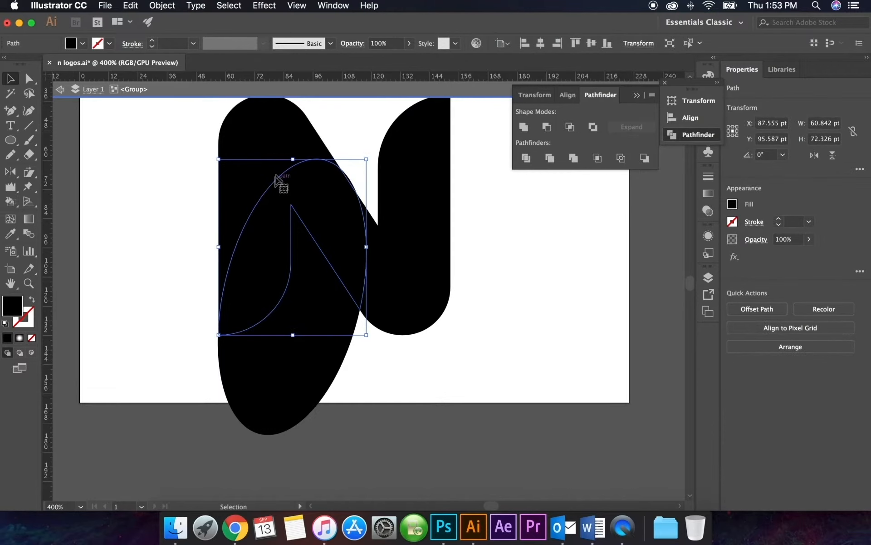
left_click(266, 146)
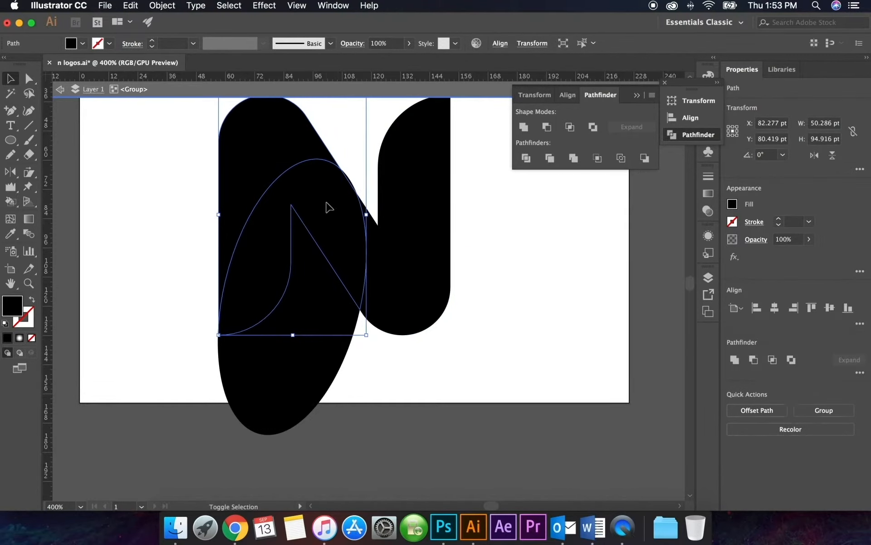
left_click(431, 250, "shift")
key("super+x")
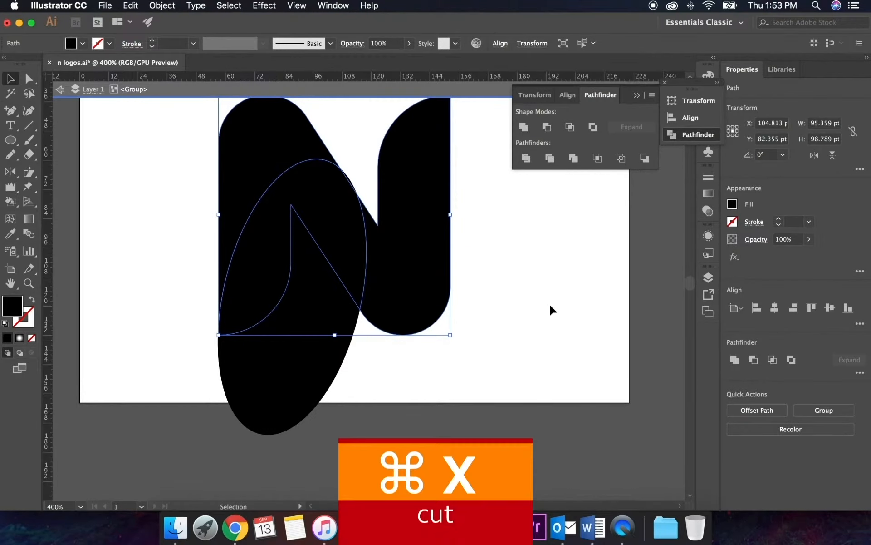
left_click_drag(142, 117, 542, 441)
key("super+x")
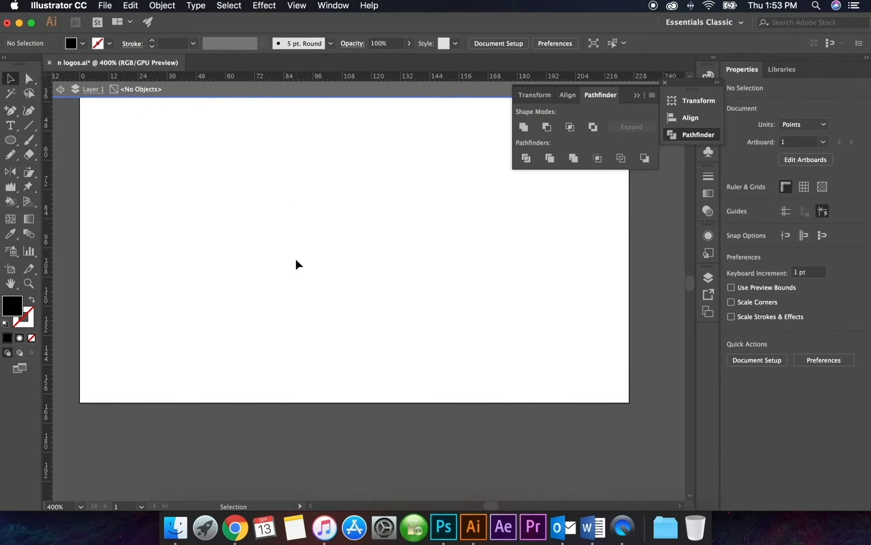
key("super+f")
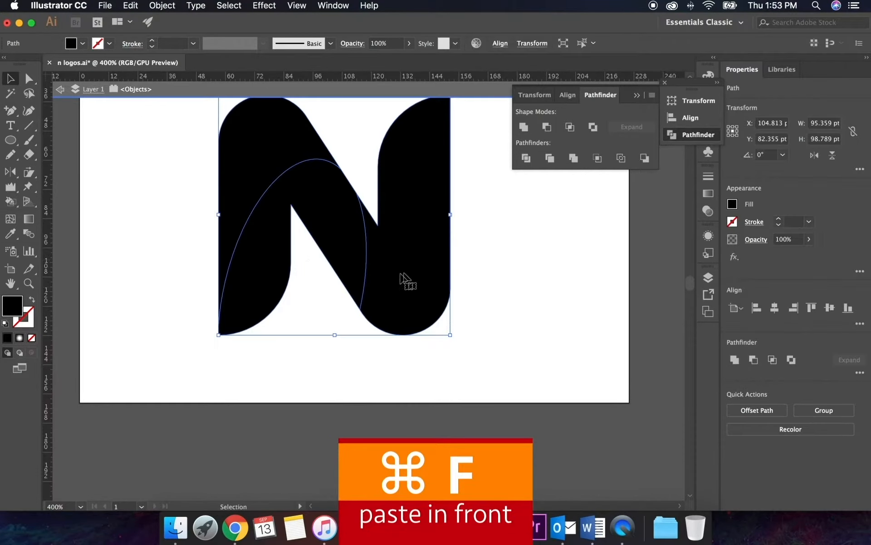
Apply a linear white-to-dark gradient fill to the upper left piece of the N
left_click(521, 275)
scroll(389, 238, "up", 2)
left_click(344, 247)
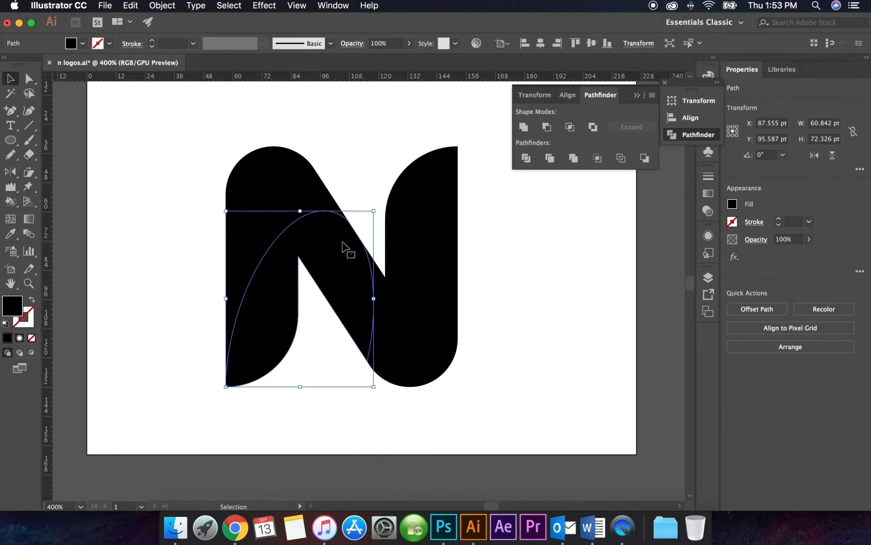
left_click(429, 238)
left_click(319, 259)
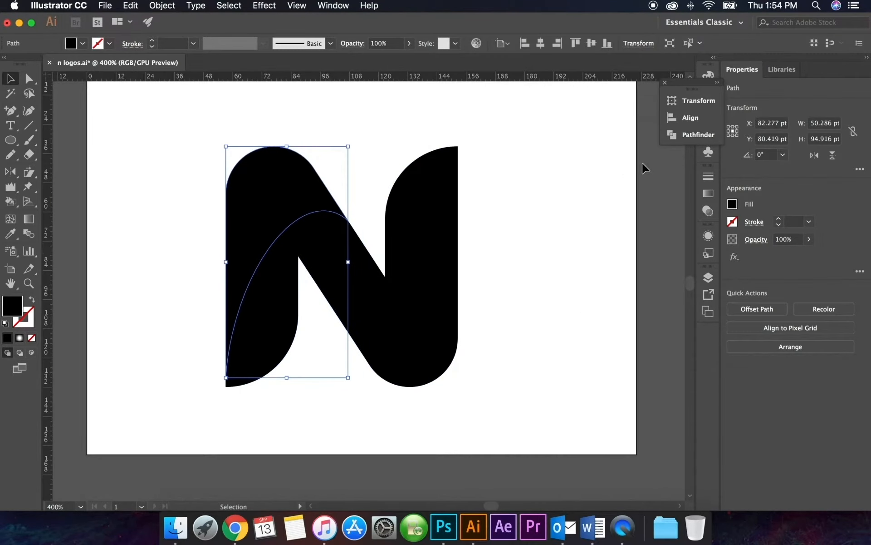
left_click(708, 195)
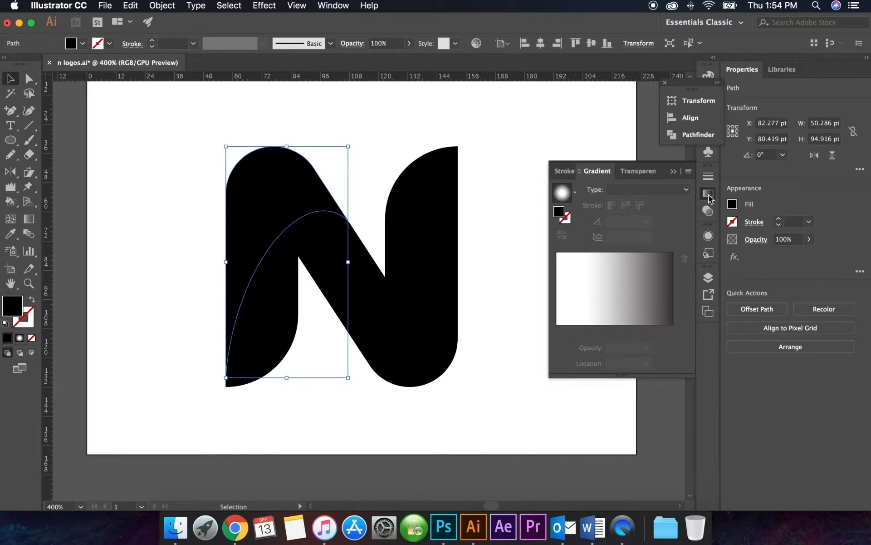
left_click(563, 193)
left_click(646, 189)
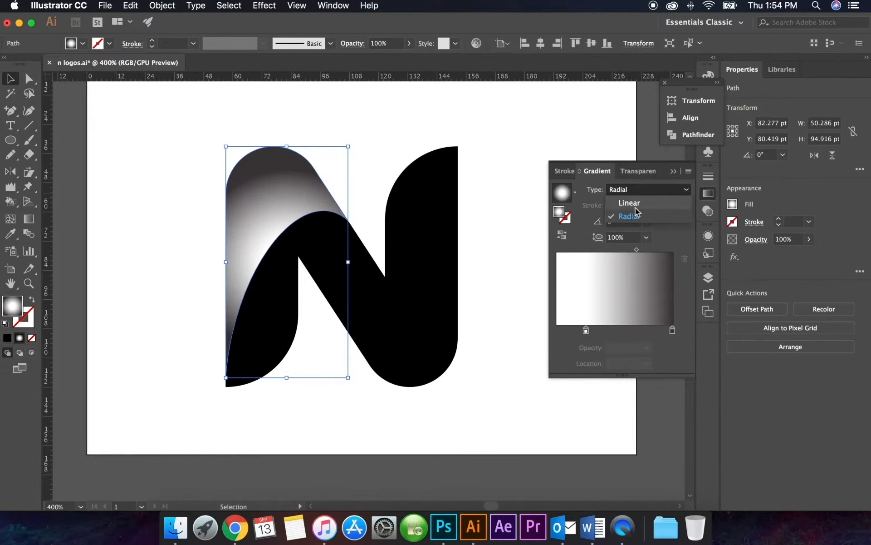
left_click(626, 199)
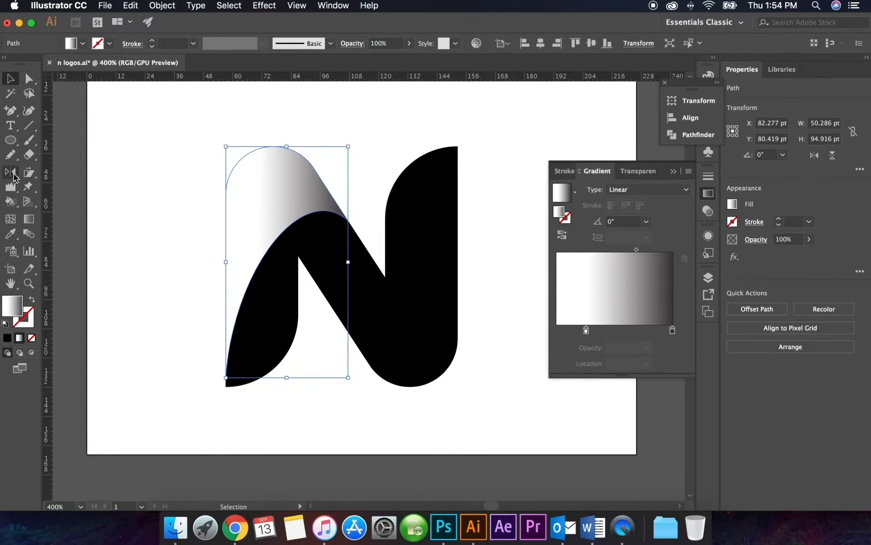
Redraw the gradient diagonally across the upper left piece, from its rounded top toward the inner curve, at about -55.3°
left_click(30, 220)
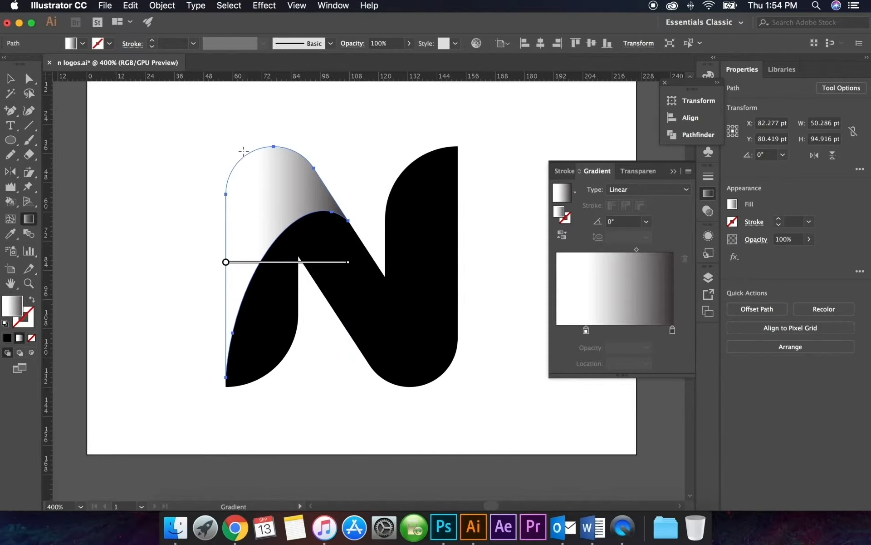
mouse_move(244, 151)
left_mouse_down()
mouse_move(306, 234)
mouse_move(305, 253)
mouse_move(299, 228)
left_mouse_up()
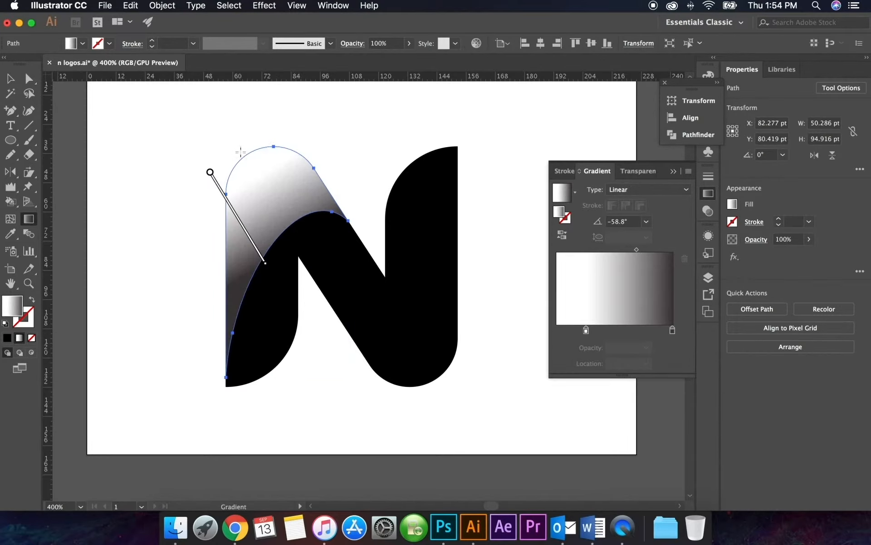
mouse_move(240, 151)
left_mouse_down()
mouse_move(311, 229)
mouse_move(293, 233)
left_mouse_up()
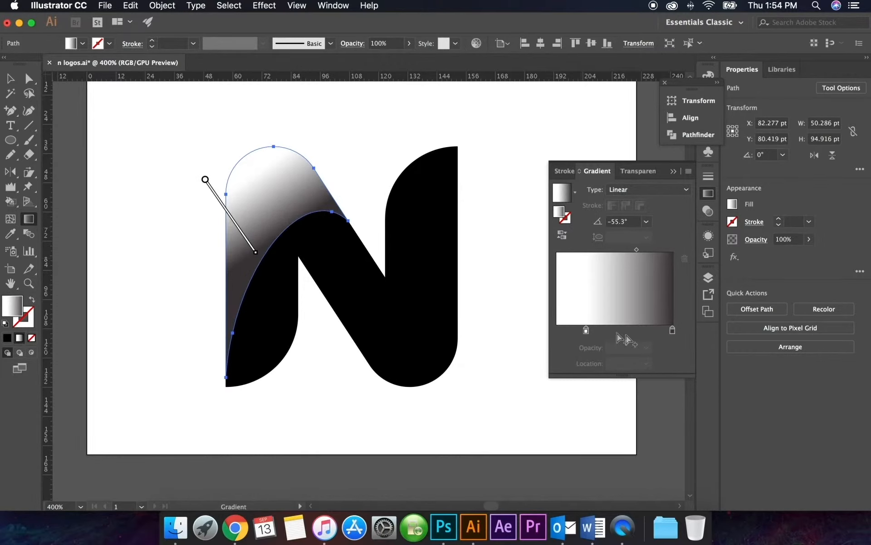
Recolor the dark end of the upper left piece's gradient to purple, with about 40% cyan and 100% magenta
left_click(563, 330)
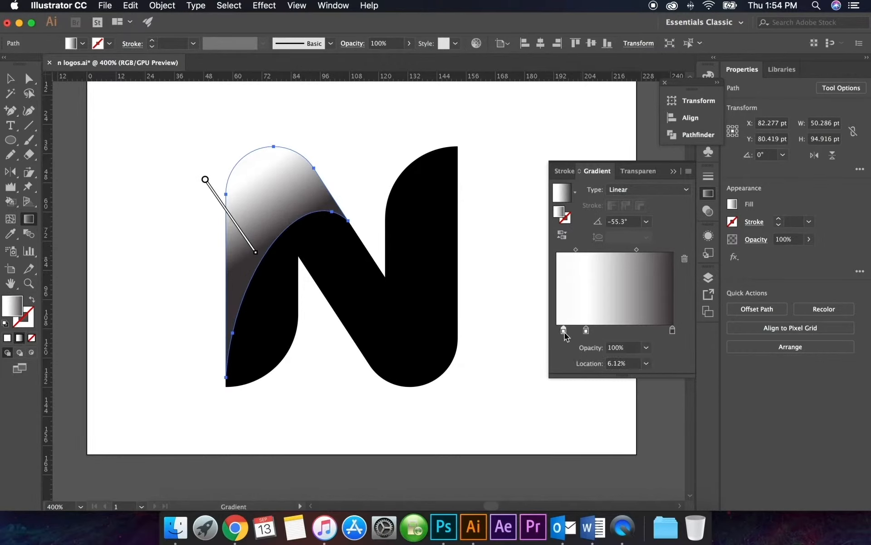
left_click_drag(564, 331, 567, 358)
double_click(672, 330)
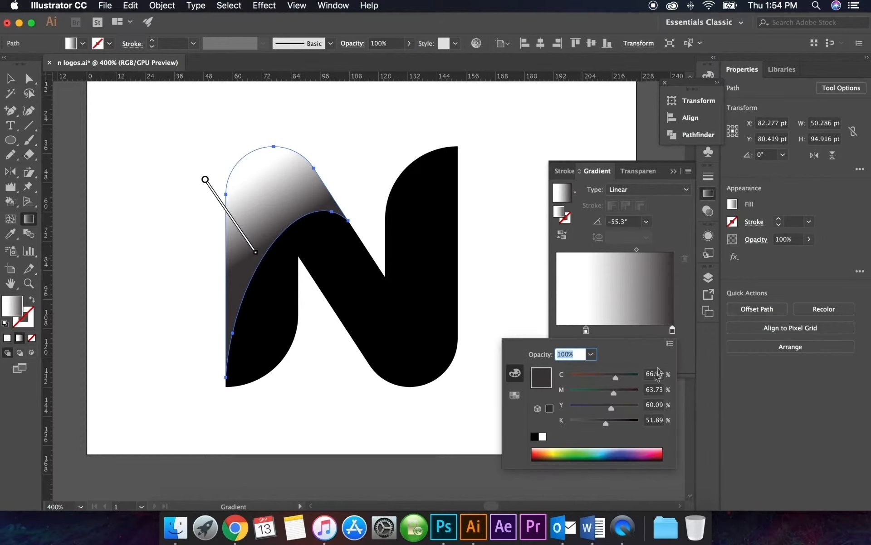
left_click(645, 447)
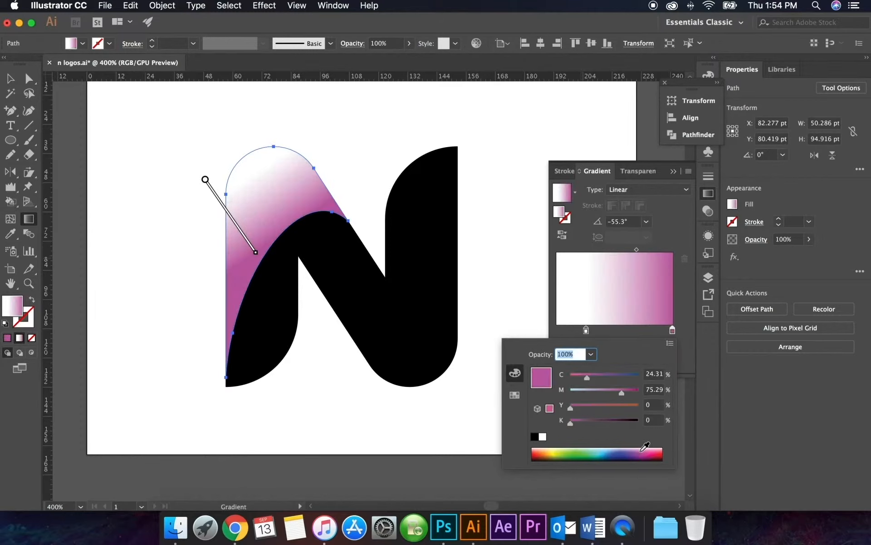
left_click(670, 344)
left_click_drag(622, 393, 649, 393)
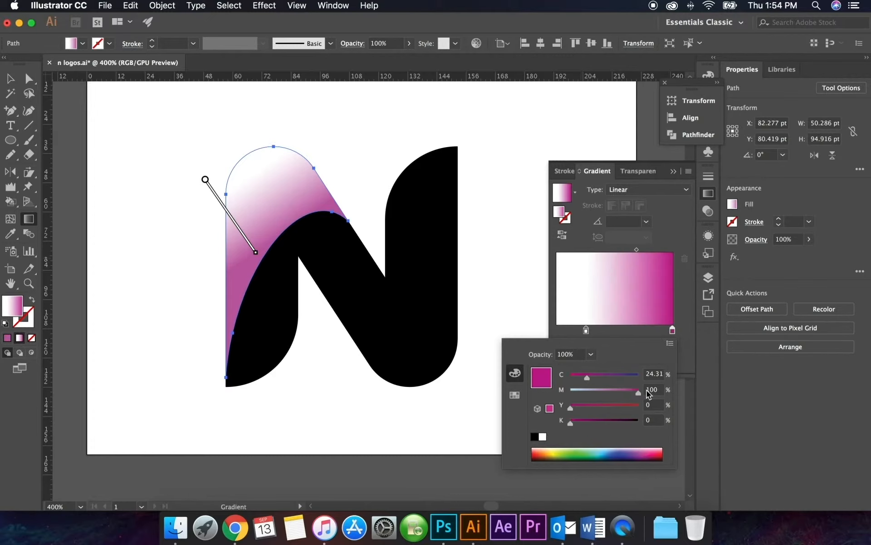
left_click(602, 379)
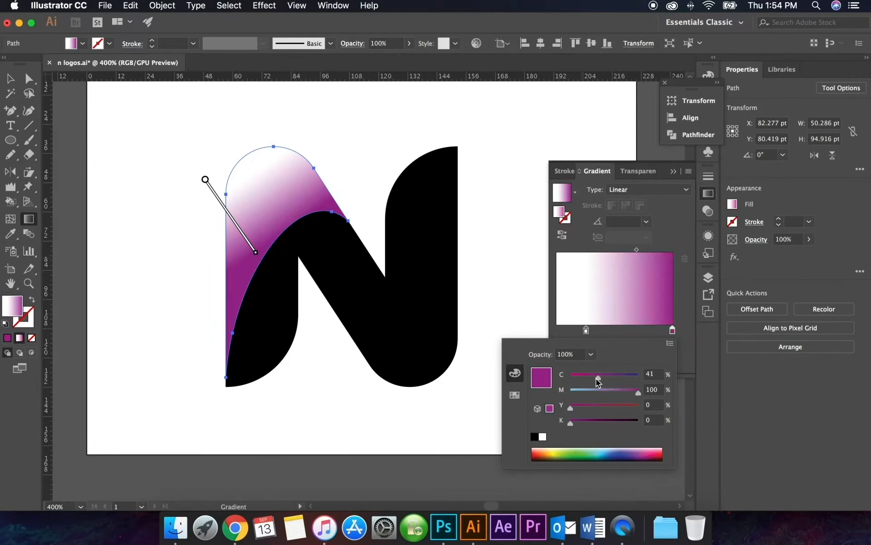
Replace the gradient's white stop with a copy of the purple one at location 0% and recolor it pink with 0% cyan
left_click(672, 332)
left_click_drag(673, 331, 584, 372)
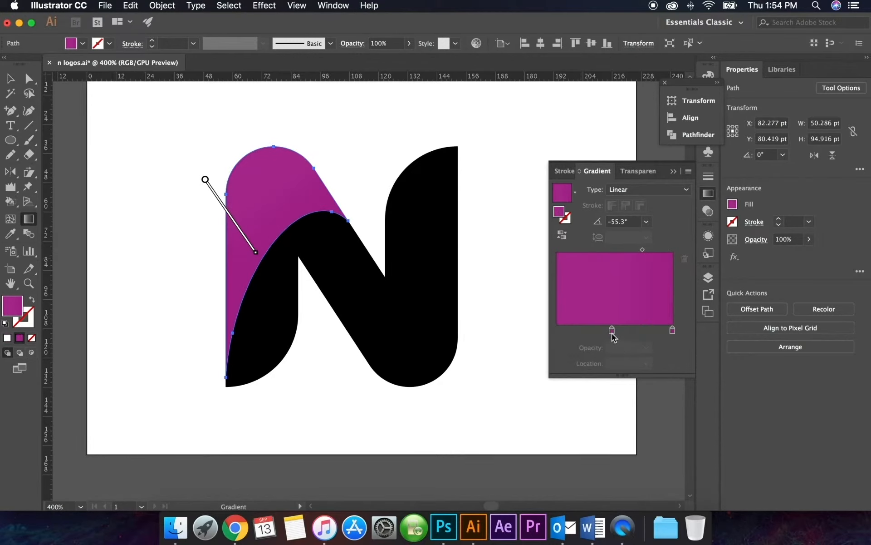
left_click_drag(612, 330, 543, 333)
double_click(557, 330)
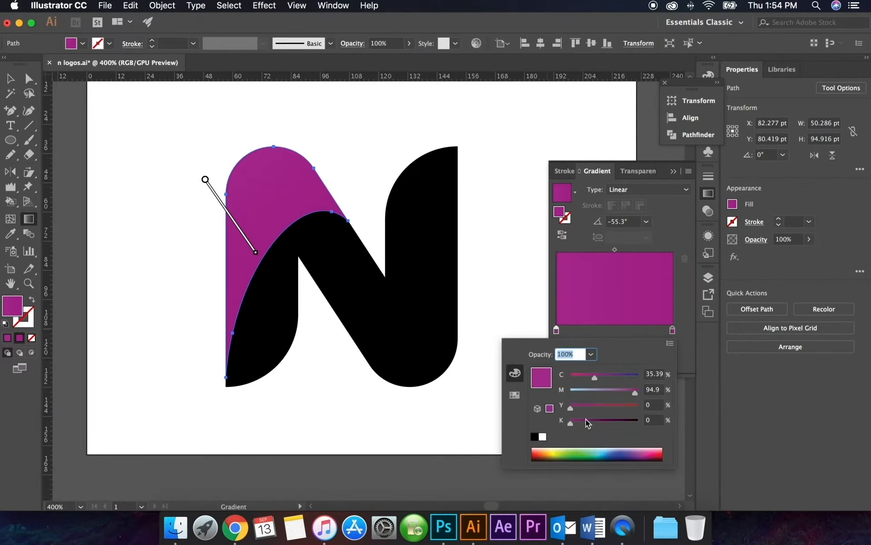
left_click_drag(585, 377, 570, 381)
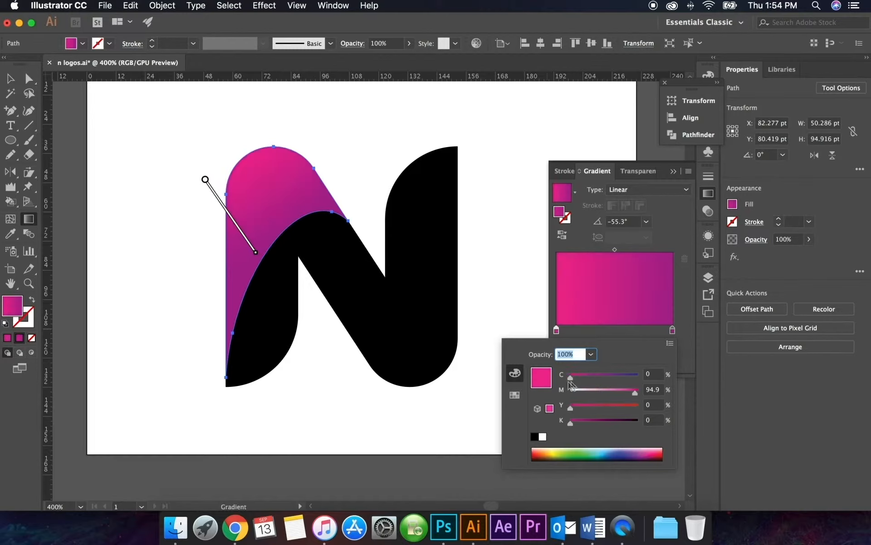
left_click_drag(634, 394, 638, 397)
Extend and slightly shift the gradient line on the pink piece and darken its purple end with 10% black
left_click(229, 218)
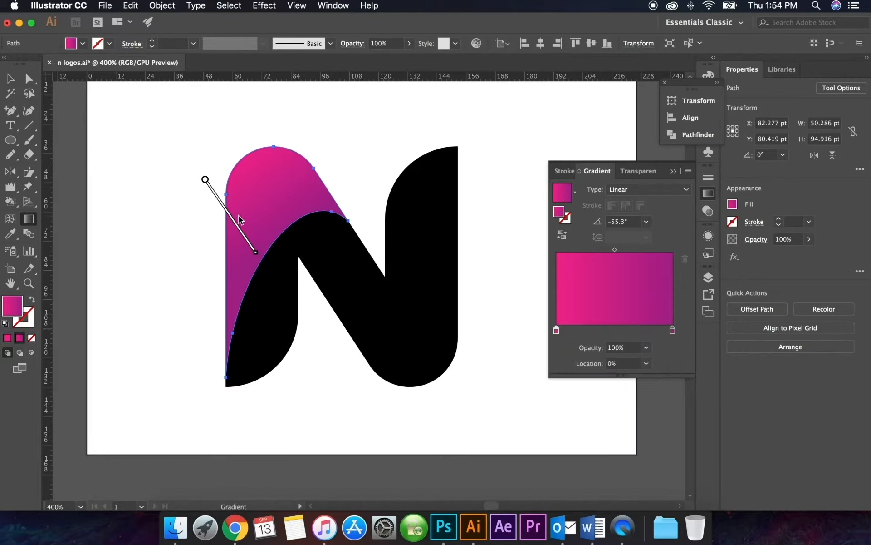
left_click_drag(256, 251, 268, 272)
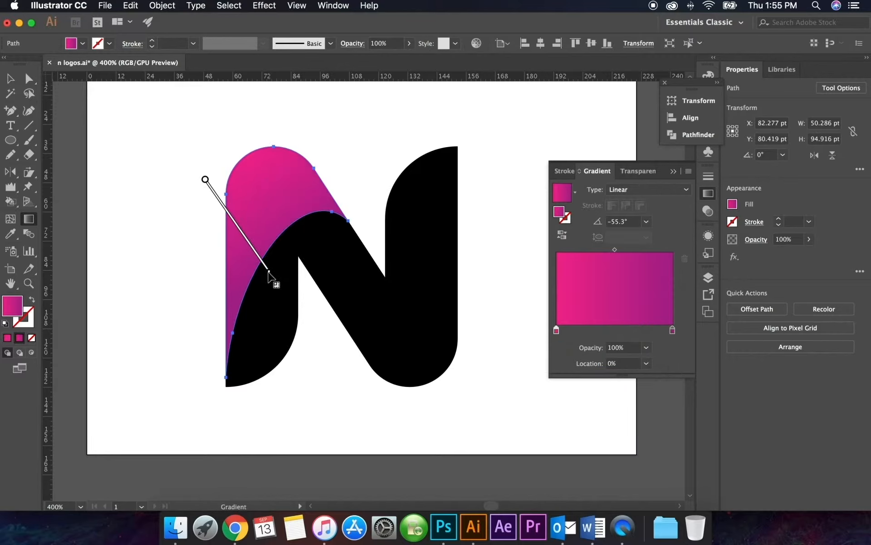
double_click(673, 331)
left_click_drag(580, 422, 577, 423)
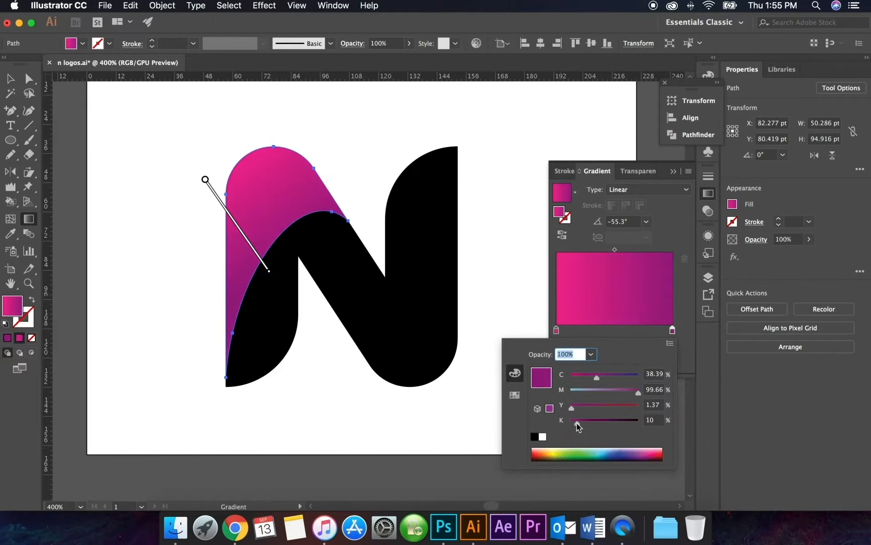
left_click(204, 179)
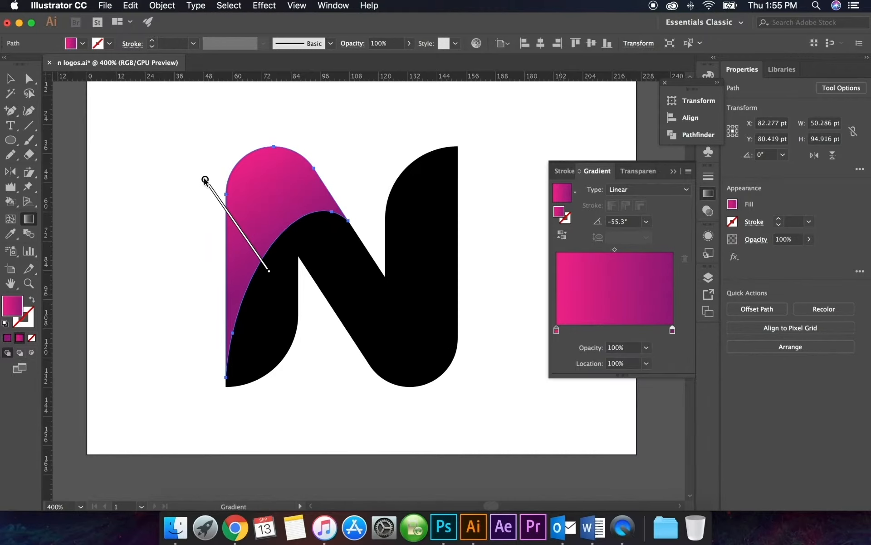
left_click_drag(205, 179, 217, 177)
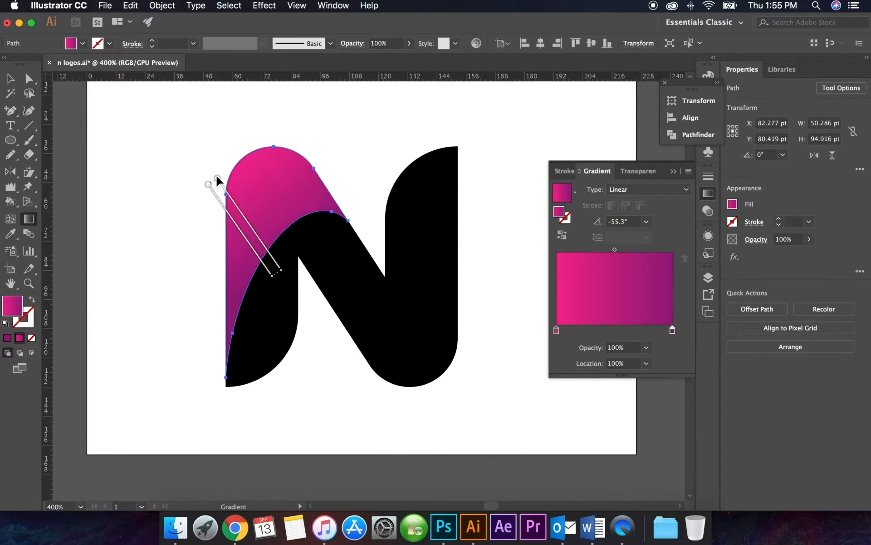
Fill the arched piece at the N's lower left with the same pink-to-purple linear gradient
left_click(8, 79)
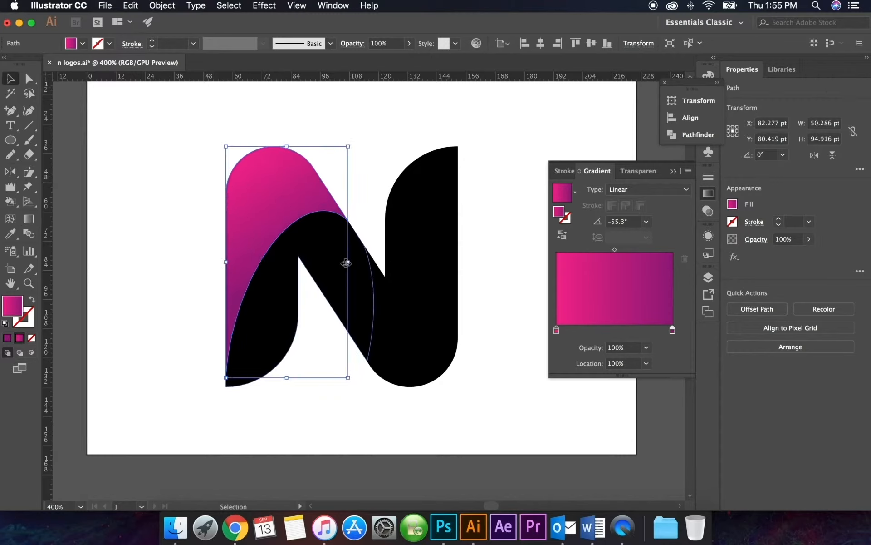
left_click(335, 256)
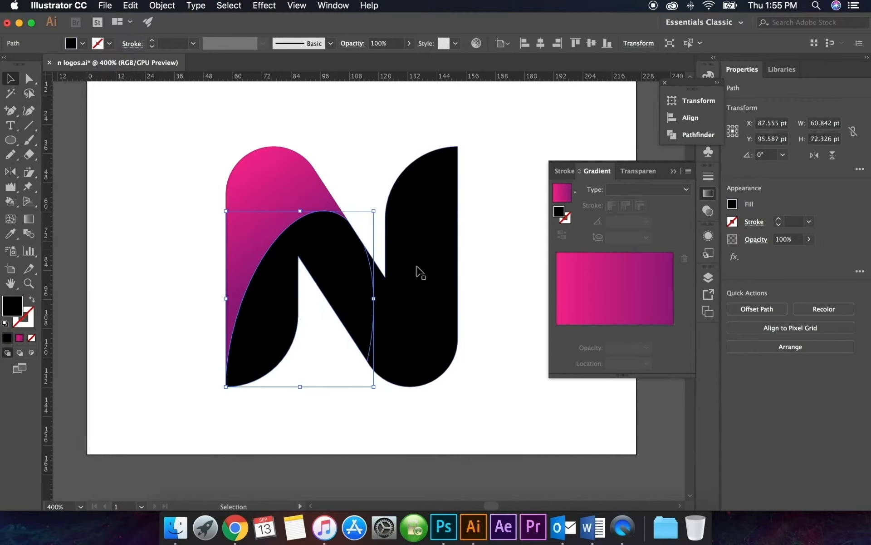
left_click(567, 211)
Redraw the arched piece's gradient steeply downward from its upper curve to below the inner notch, at about -71.3°
left_click(28, 218)
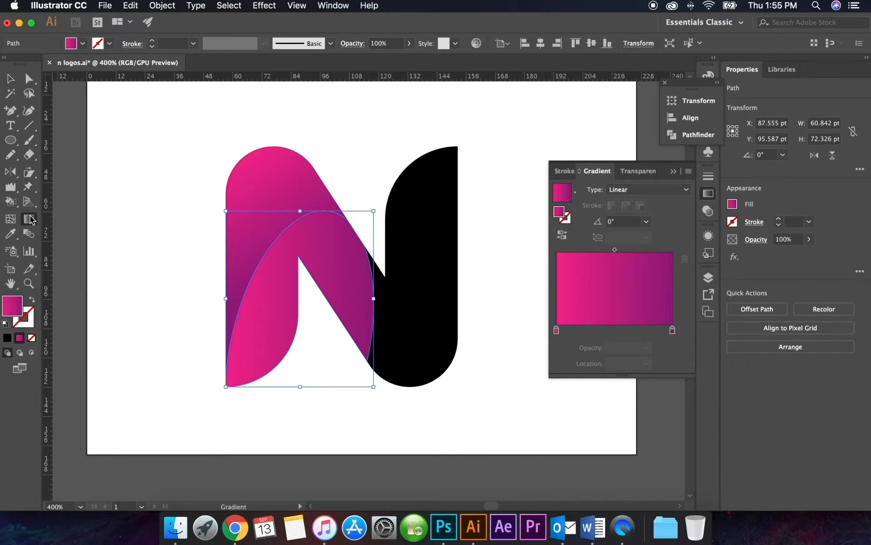
mouse_move(300, 337)
left_mouse_down()
mouse_move(290, 248)
mouse_move(307, 340)
left_mouse_up()
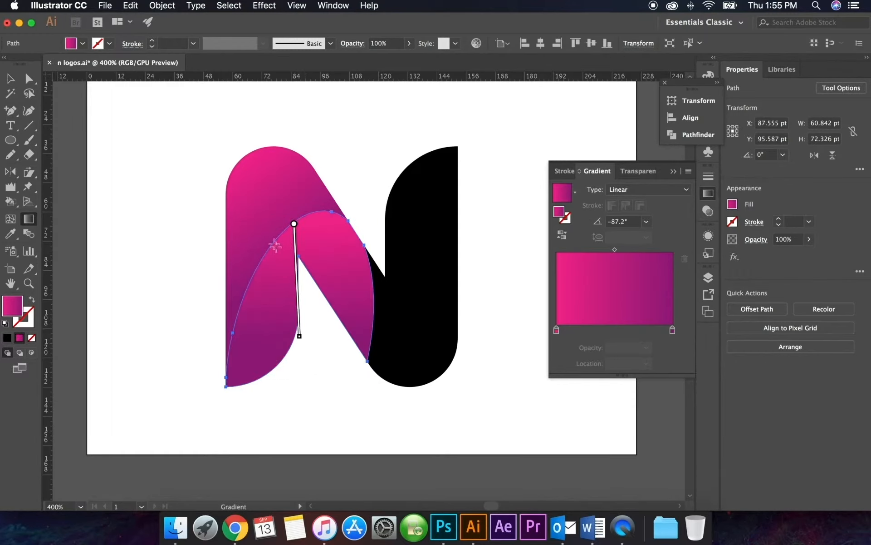
left_click_drag(258, 252, 336, 385)
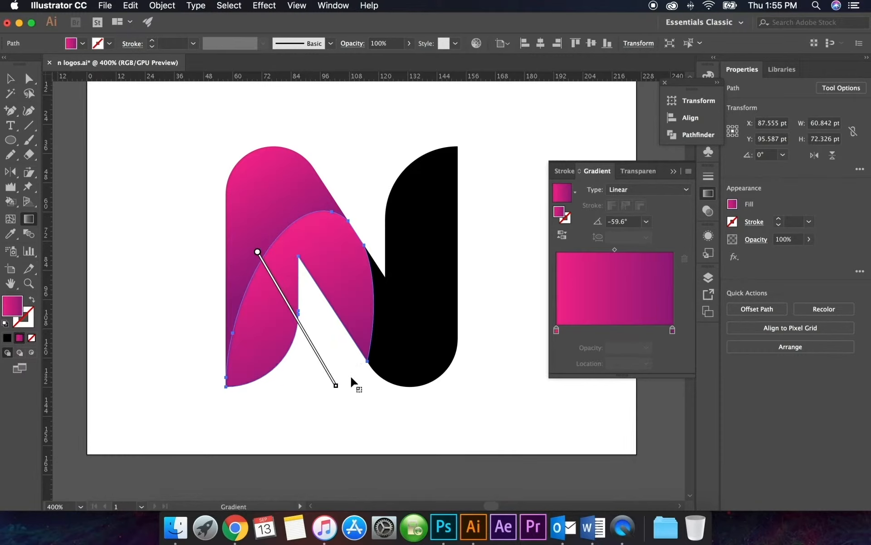
left_click_drag(285, 296, 274, 276)
left_click(282, 266)
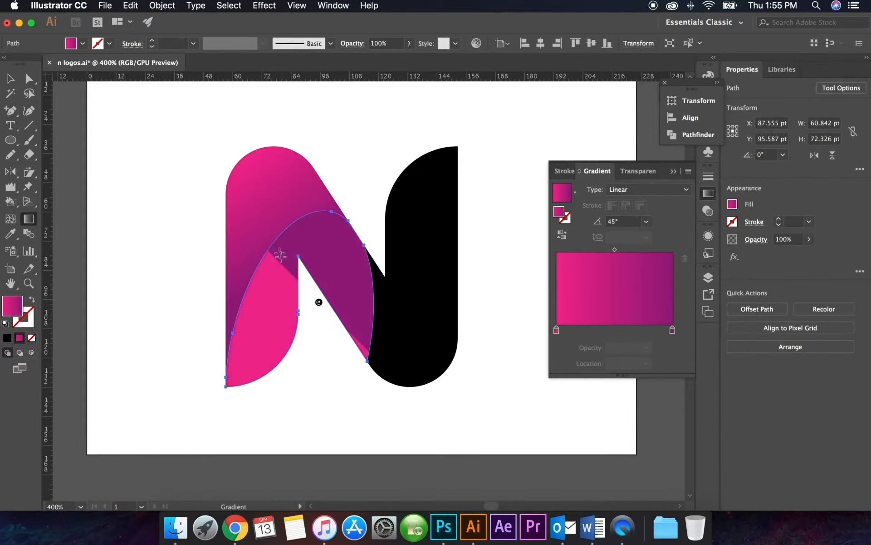
left_click_drag(270, 243, 308, 354)
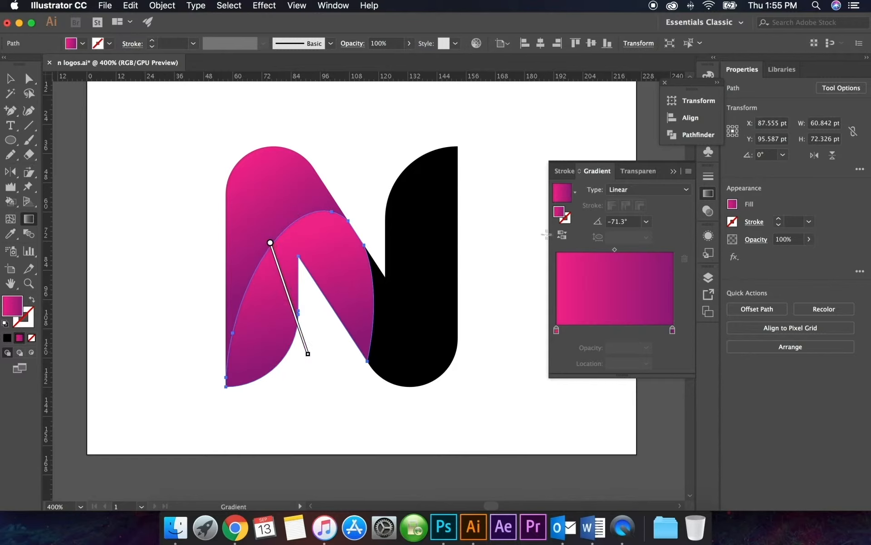
Recolor the arched piece's gradient from light blue (C 78%) to dark blue (C 96.08%, M 75.69%, K 21%)
double_click(556, 331)
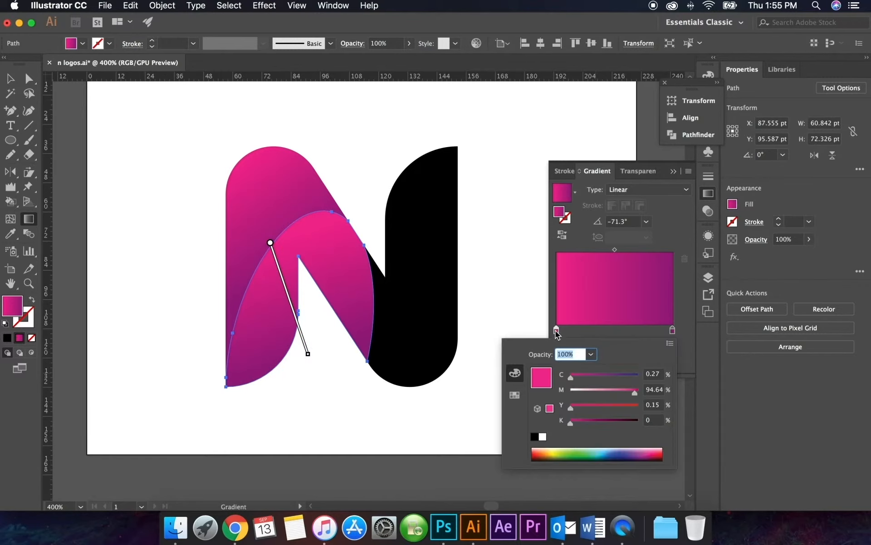
left_click(601, 451)
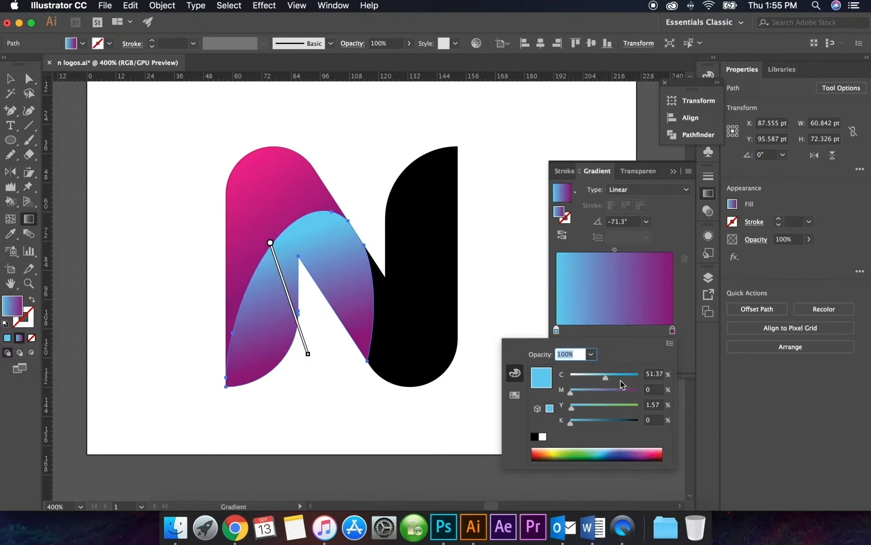
left_click(627, 376)
double_click(673, 330)
left_click(608, 455)
left_click_drag(570, 422, 584, 423)
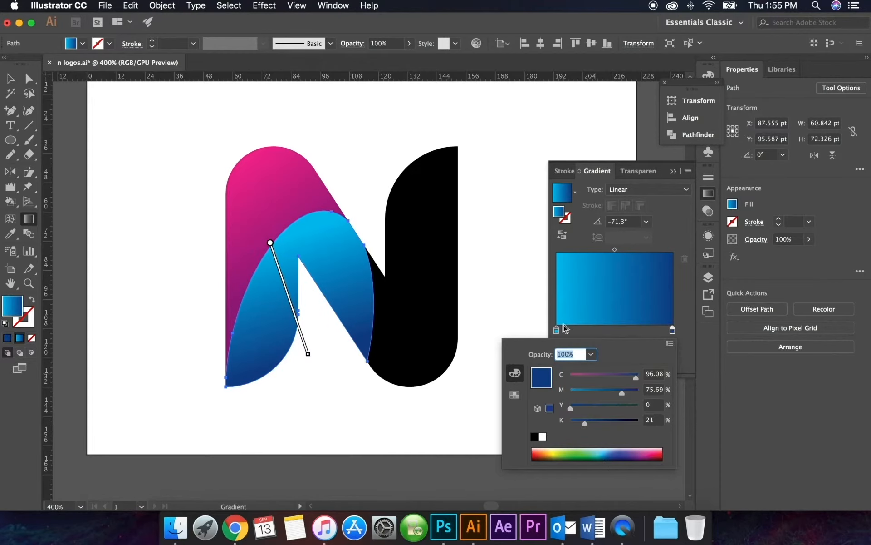
Fine-tune the start and end placement of the blue gradient on the arched piece
double_click(556, 330)
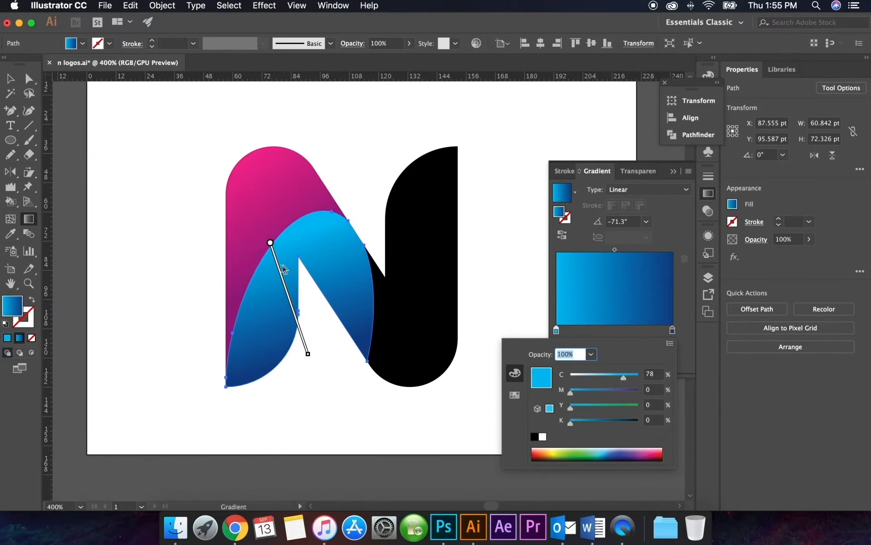
left_click_drag(265, 247, 269, 260)
left_click_drag(300, 356, 296, 343)
Apply the blue gradient to the right piece of the N and redraw it diagonally downward at about -57.9°
key("v")
left_click(376, 278)
key(".")
key("space")
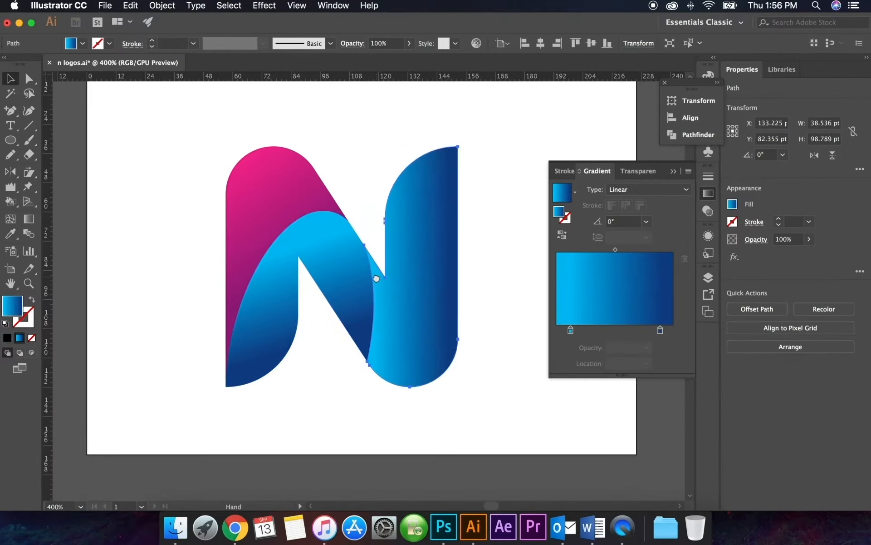
left_click_drag(377, 278, 352, 278)
key("g")
left_click_drag(365, 219, 434, 328)
Recolor the light start of the right piece's gradient to yellow with C 0%, M 17%, Y 97.25%
double_click(571, 330)
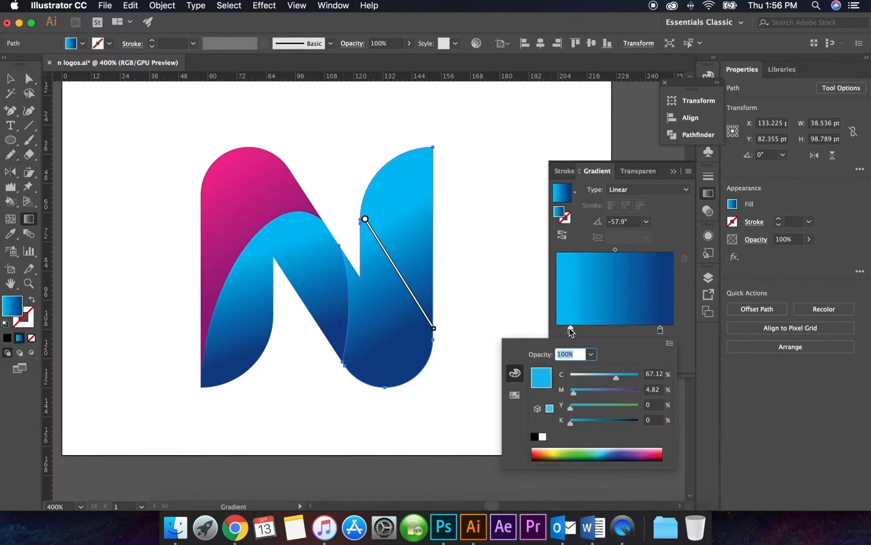
left_click(554, 453)
left_click_drag(574, 377, 569, 377)
left_click_drag(573, 393, 580, 393)
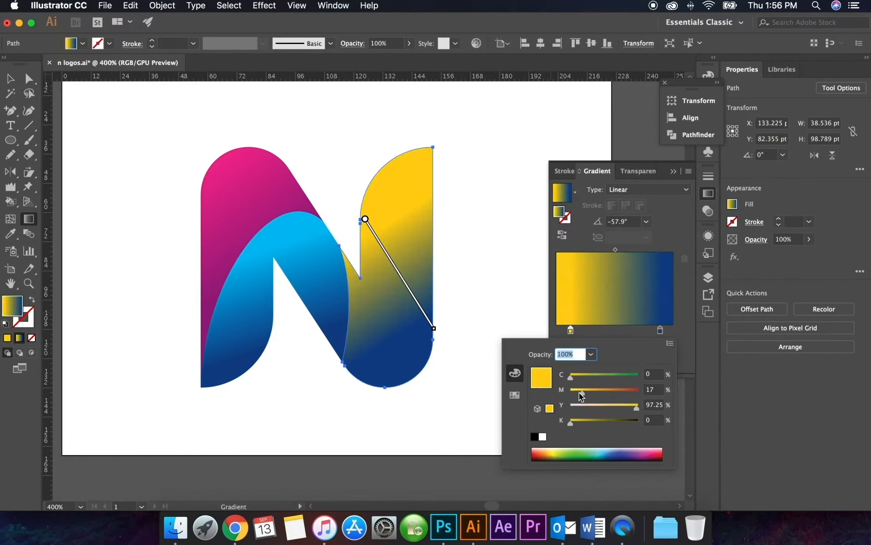
Replace the gradient's dark blue end with a copy of the yellow stop, deepened to a dark golden orange with more magenta and black
left_click_drag(571, 330, 644, 330)
left_click_drag(660, 330, 673, 330)
double_click(673, 330)
left_click_drag(583, 393, 594, 393)
left_click_drag(572, 423, 587, 423)
left_click(570, 330)
double_click(571, 330)
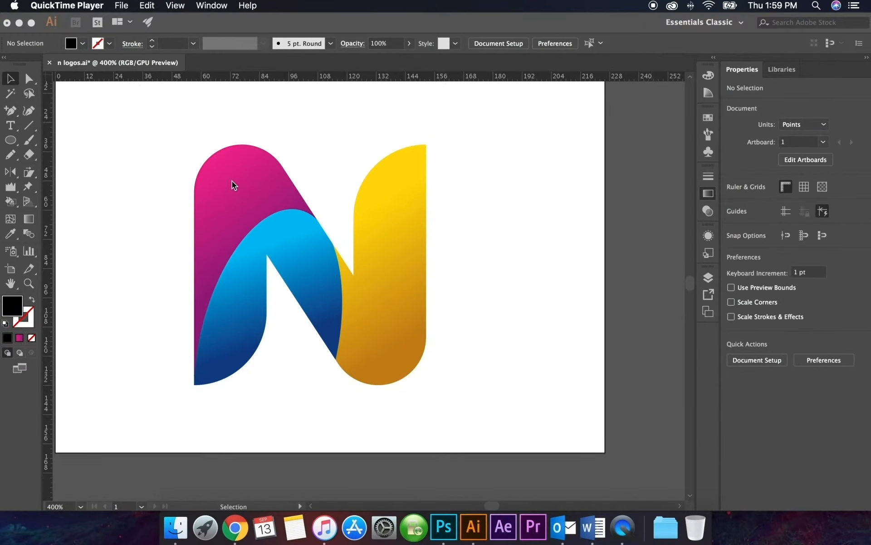
Copy the pink piece and paste the duplicate in back of it
left_click(232, 180)
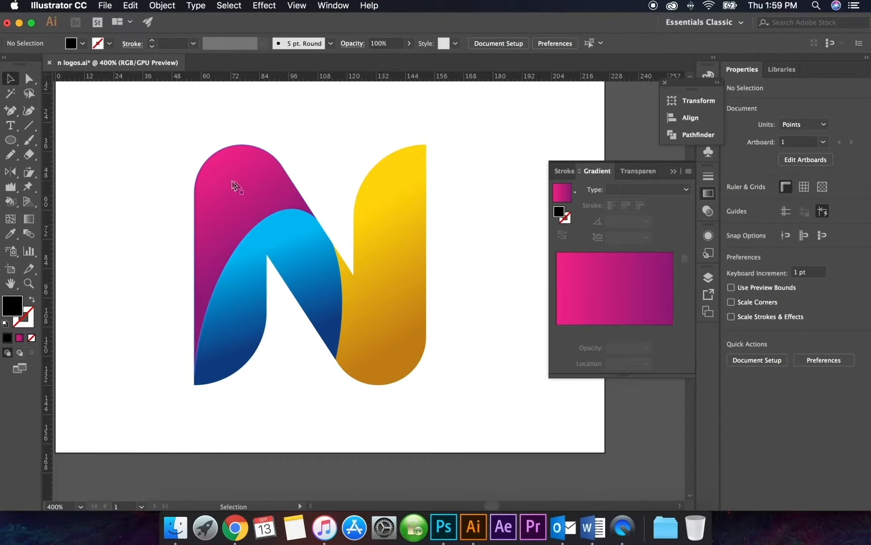
left_click(232, 180)
key("super+c")
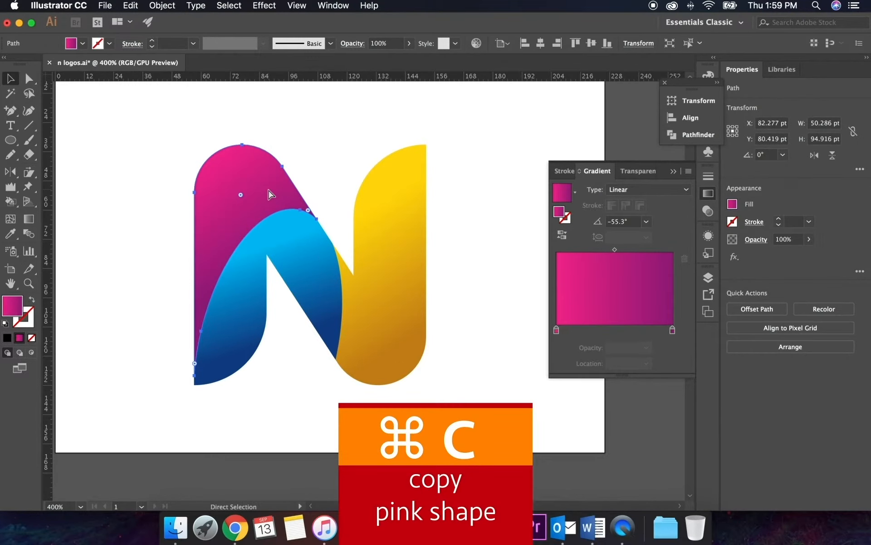
key("super+b")
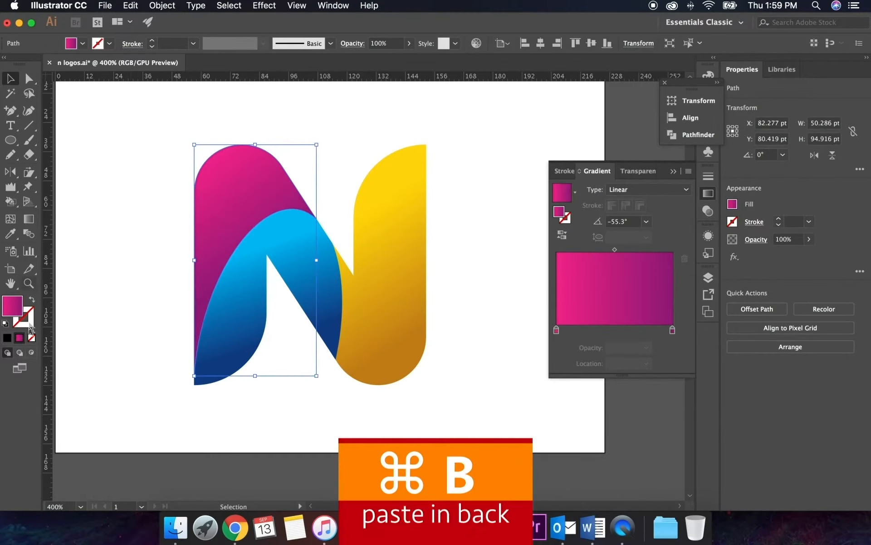
Change the fill of the pasted back copy of the pink piece to solid pure black
left_click(71, 43)
left_click(32, 64)
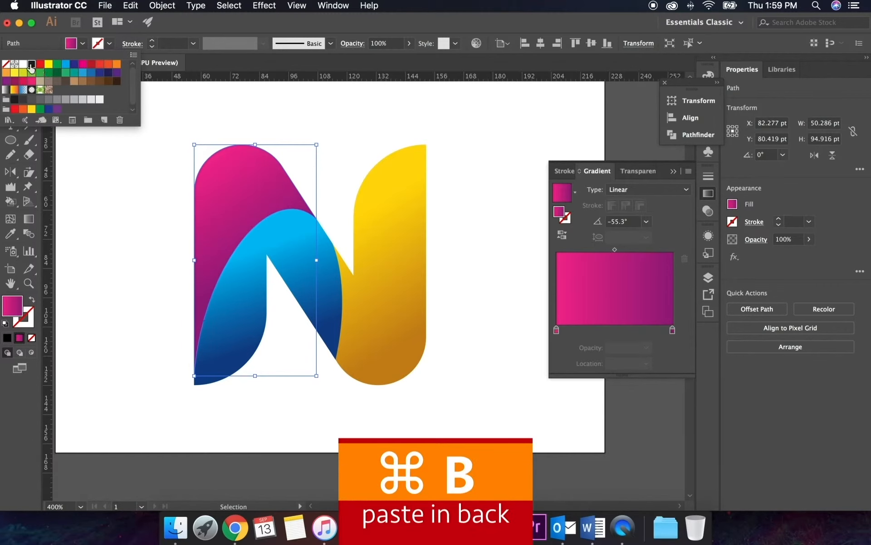
double_click(13, 307)
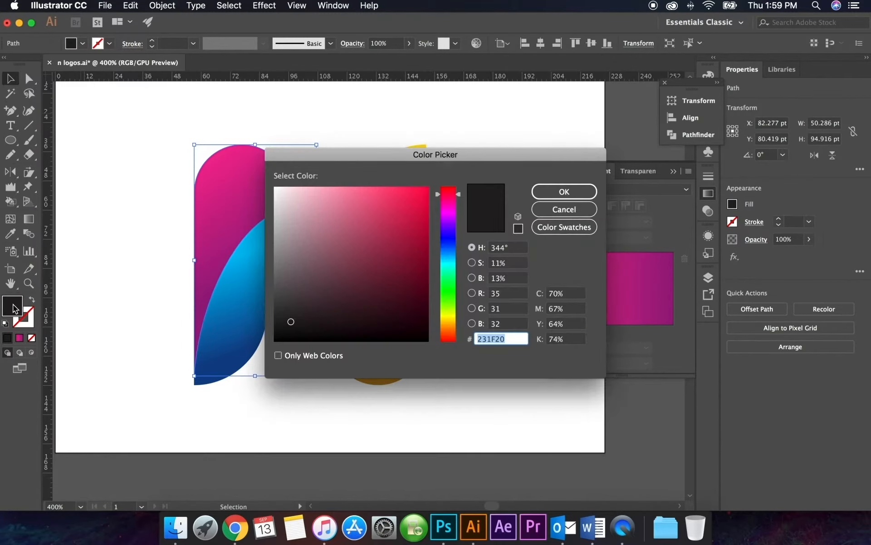
type("1E1B1C")
left_click_drag(443, 323, 431, 335)
left_click_drag(422, 335, 433, 344)
left_click(574, 190)
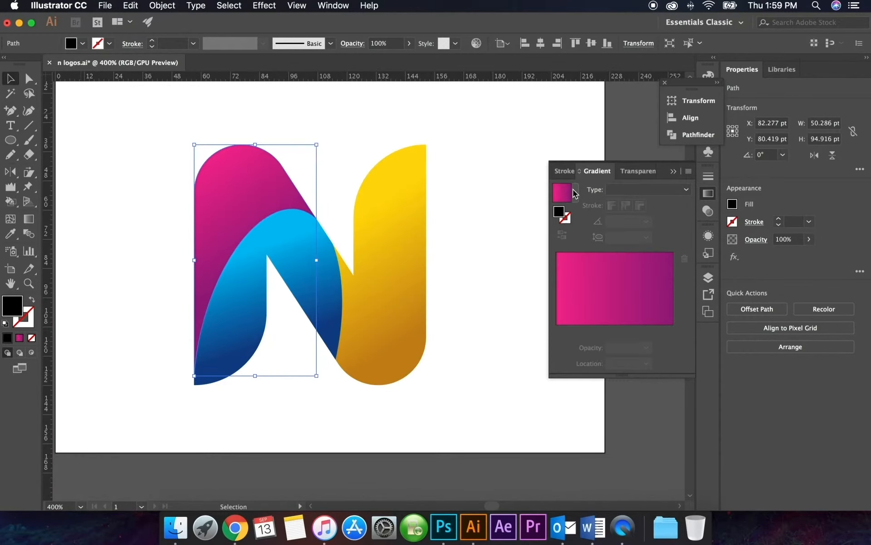
Apply a Gaussian Blur with an 8-pixel radius to the black copy behind the pink piece, with the preview enabled
left_click(264, 6)
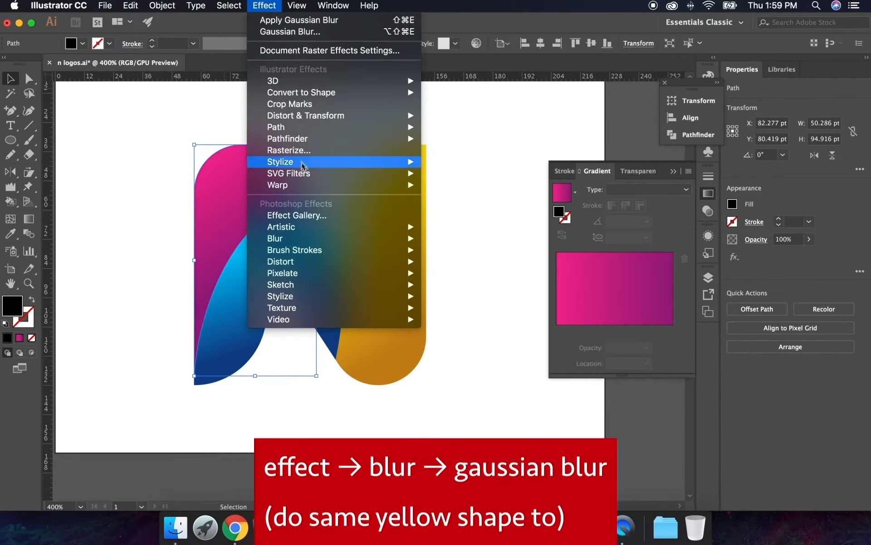
mouse_move(340, 243)
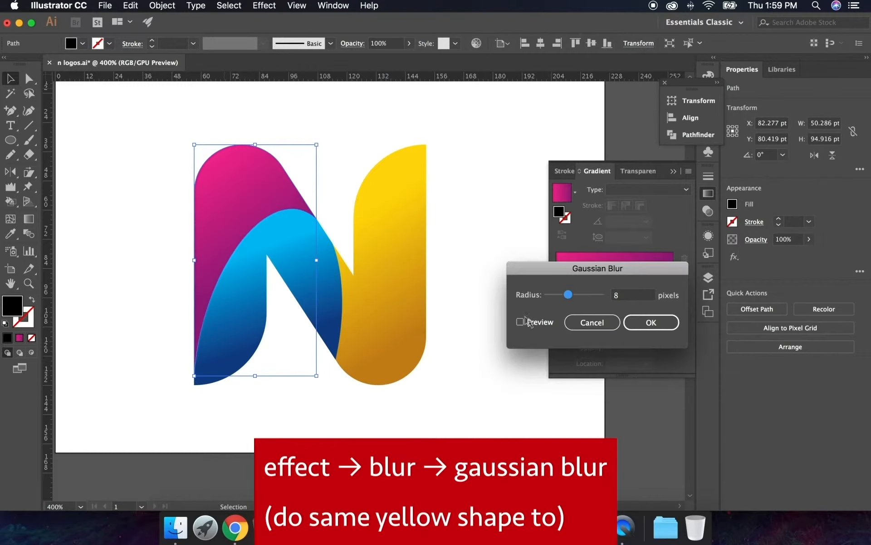
left_click(520, 321)
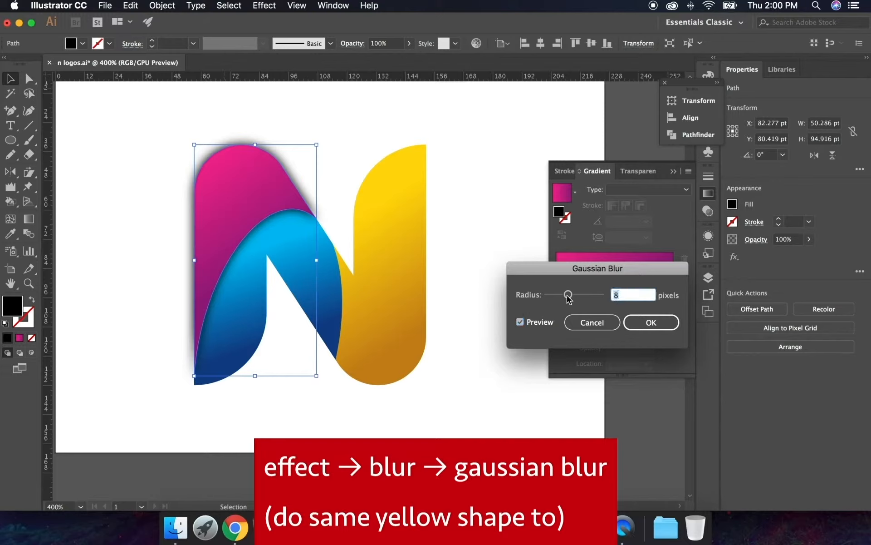
left_click(649, 322)
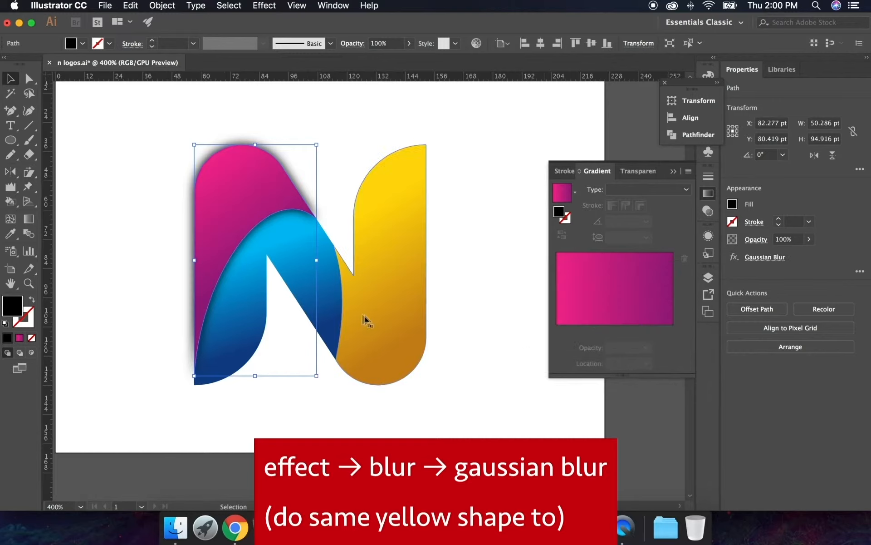
Duplicate the yellow piece in back of itself and fill the copy with the black 000000 sampled from the pink piece's shadow
left_click(394, 288)
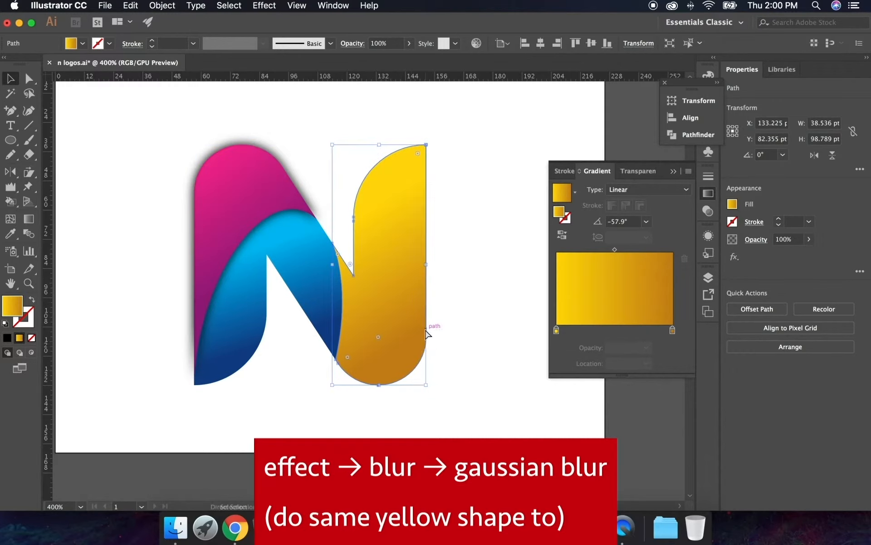
key("a")
key("v")
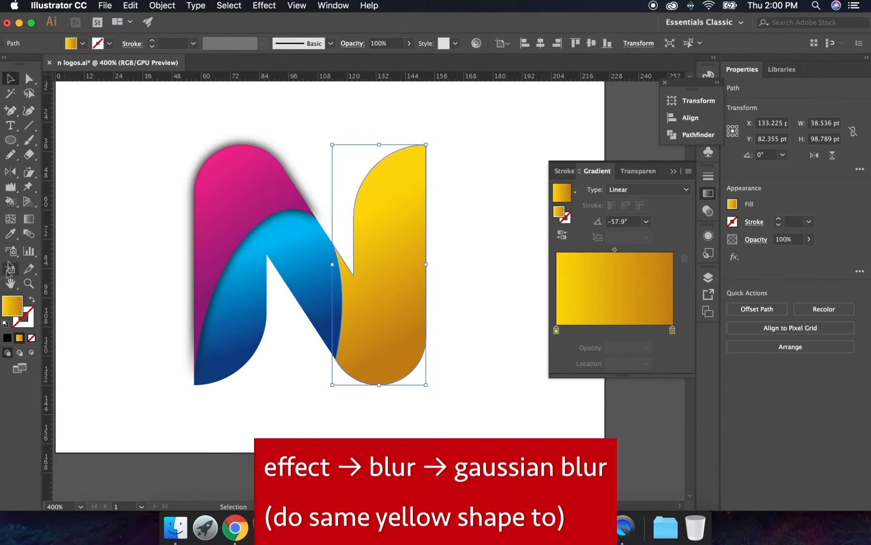
left_click(10, 234)
left_click(279, 228)
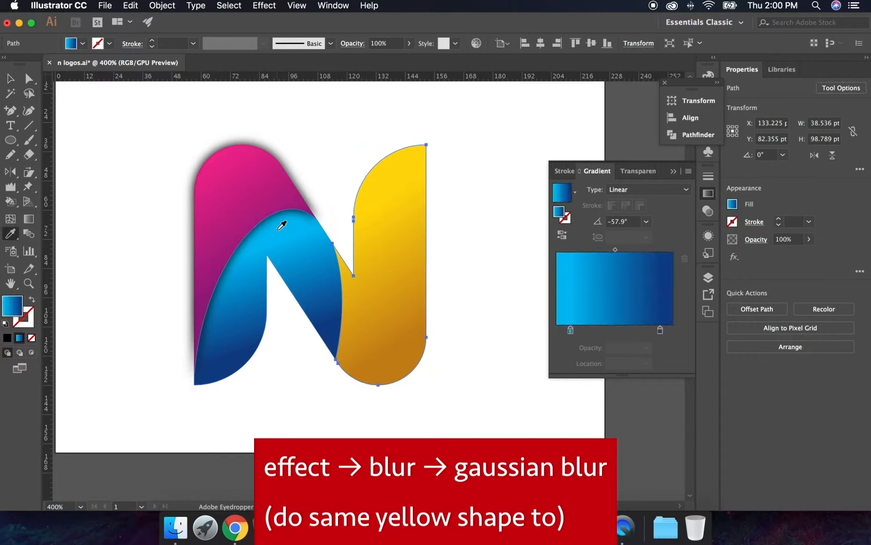
left_click(307, 187)
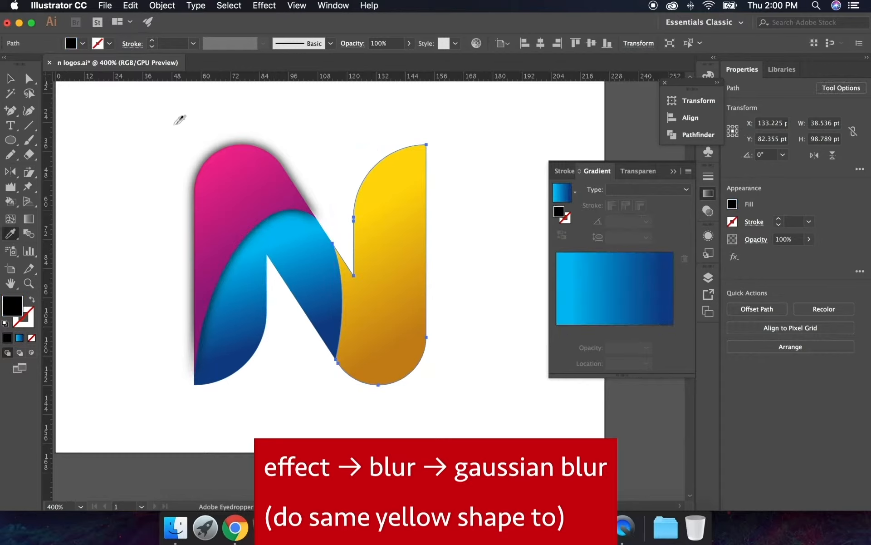
left_click(11, 78)
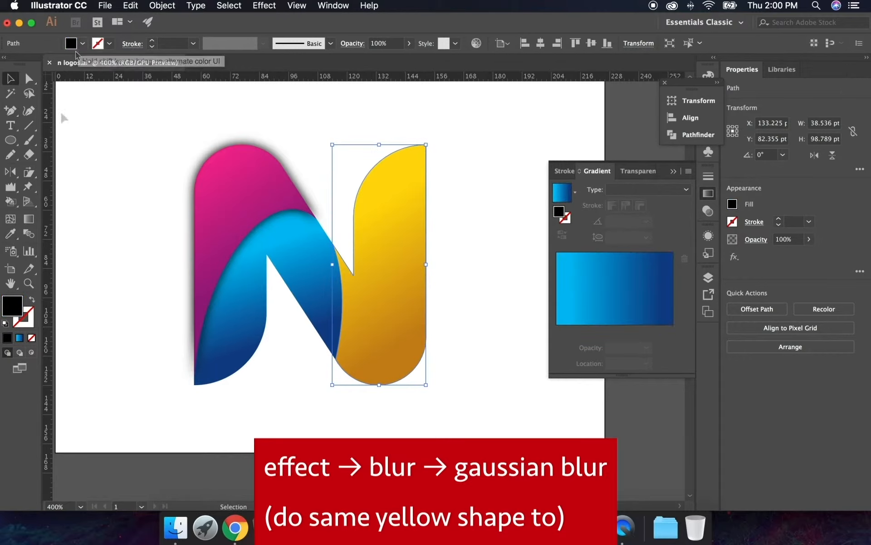
double_click(14, 306)
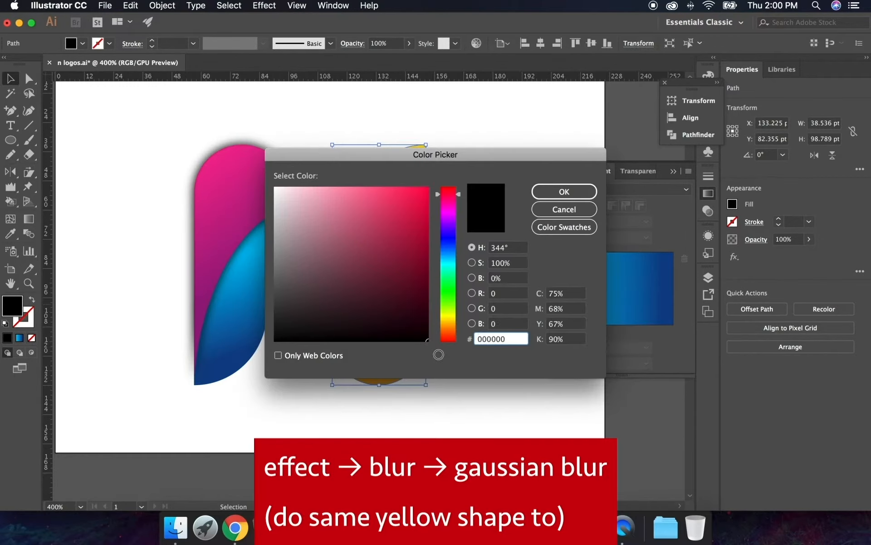
left_click(565, 192)
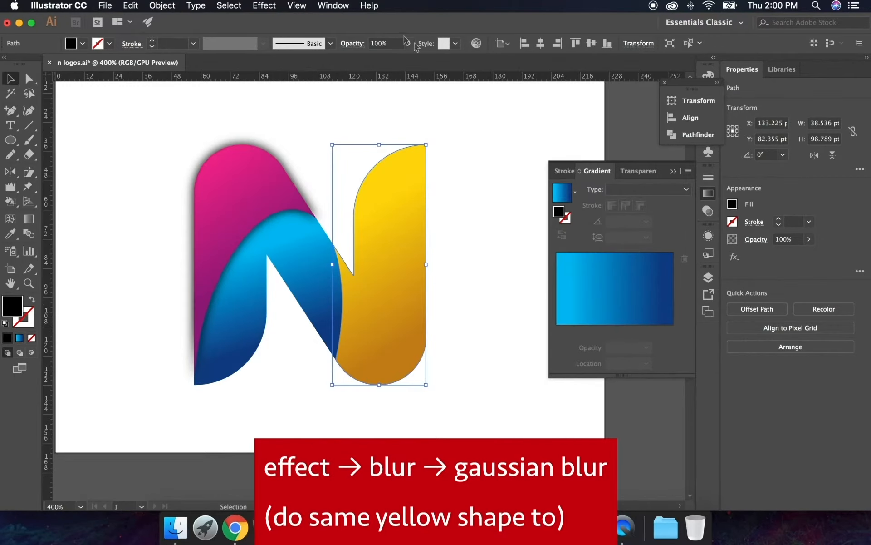
Blur the black copy behind the yellow piece with an 8-pixel Gaussian Blur, previewing it, and deselect everything
left_click(265, 6)
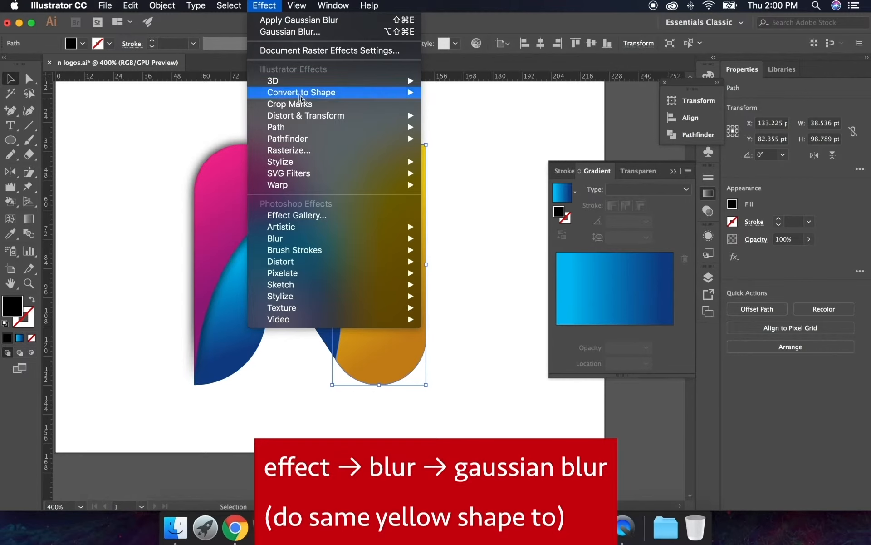
mouse_move(303, 238)
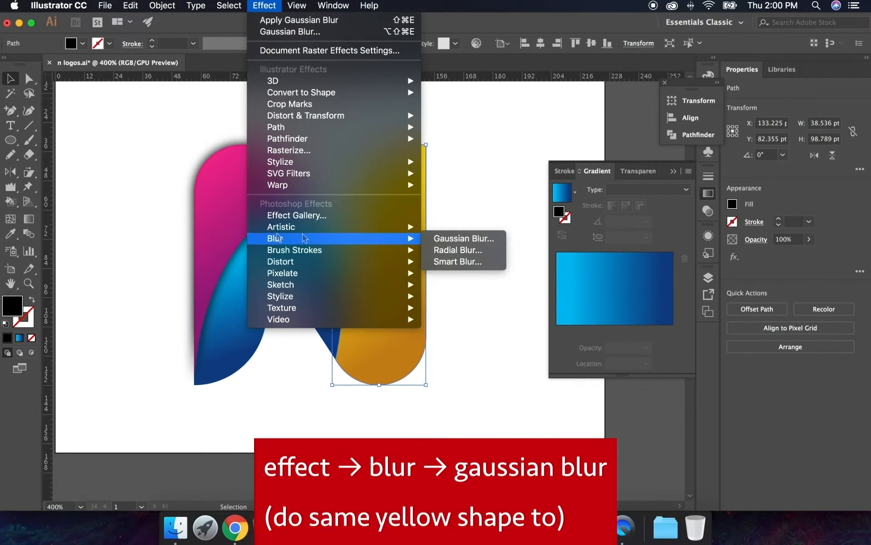
left_click(473, 240)
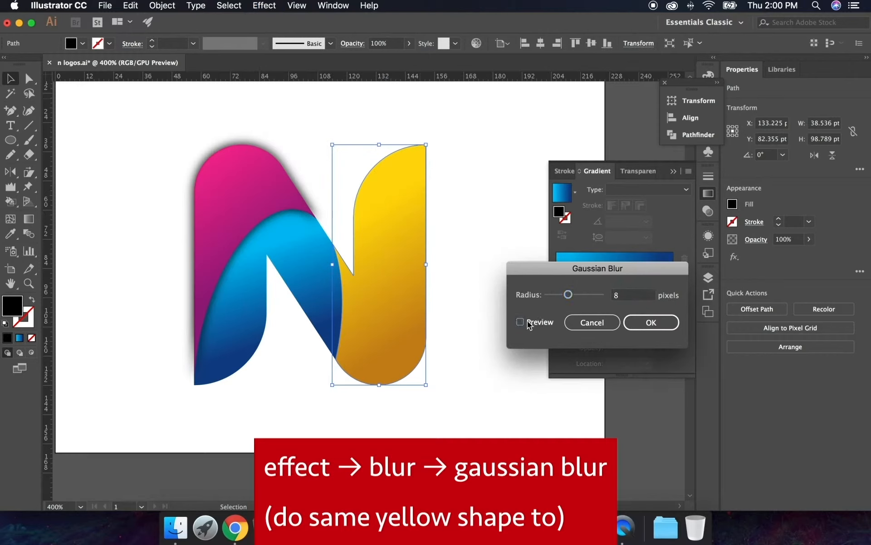
left_click(520, 322)
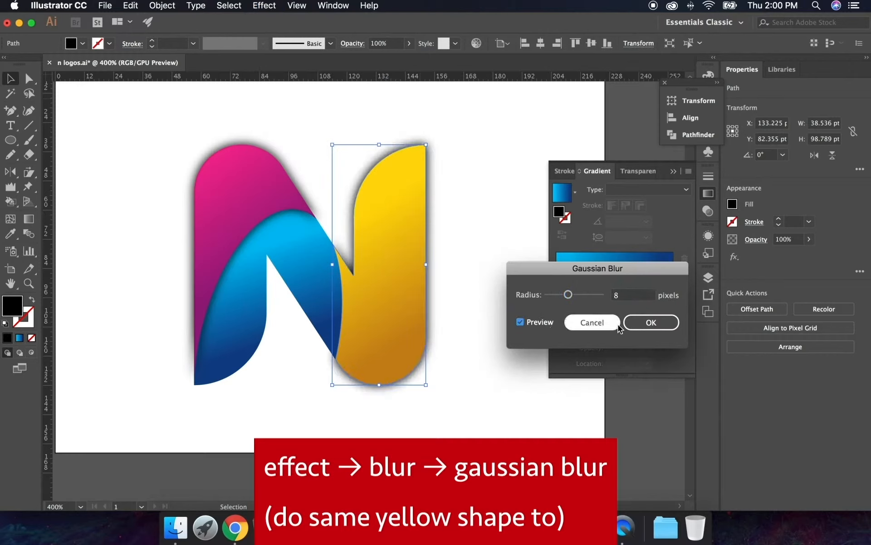
left_click(631, 295)
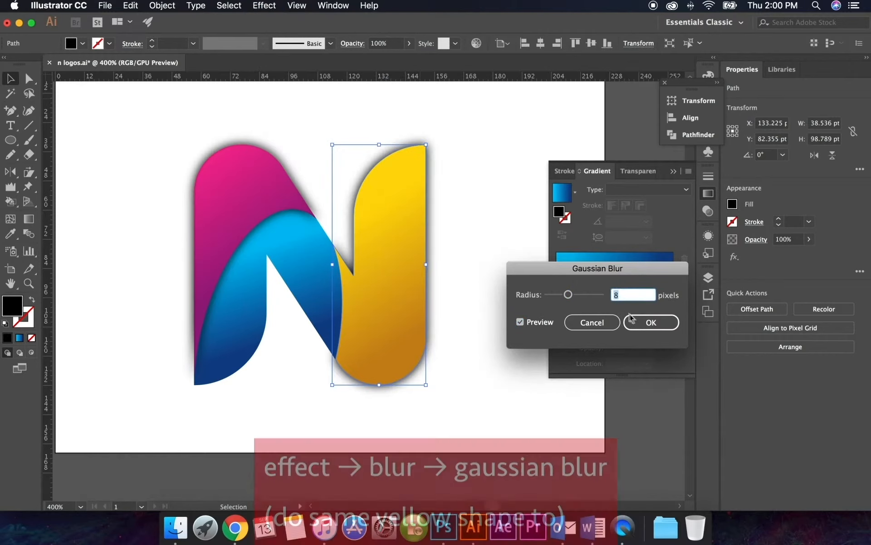
left_click(651, 322)
left_click(413, 227, "shift")
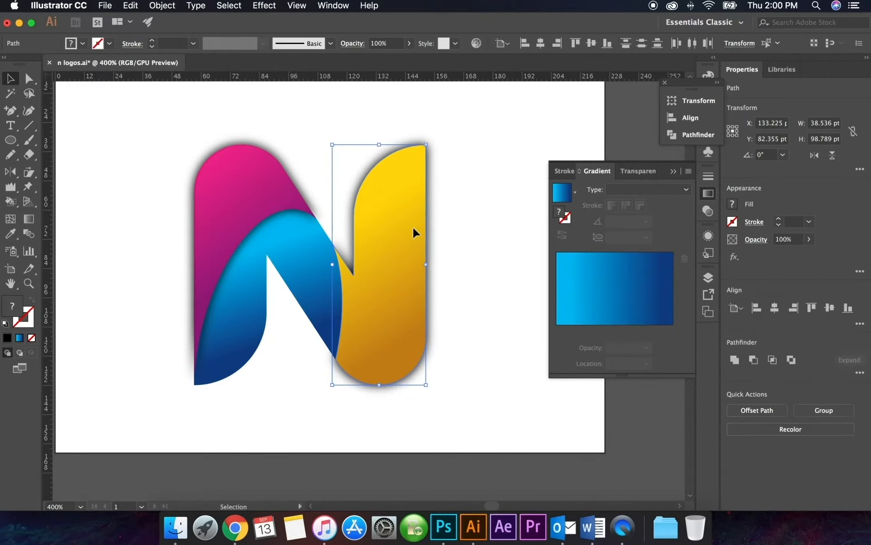
left_click(460, 198)
Select the pink, blue and yellow pieces together and paste a duplicate of the three onto the artboard
left_click_drag(431, 283, 408, 272)
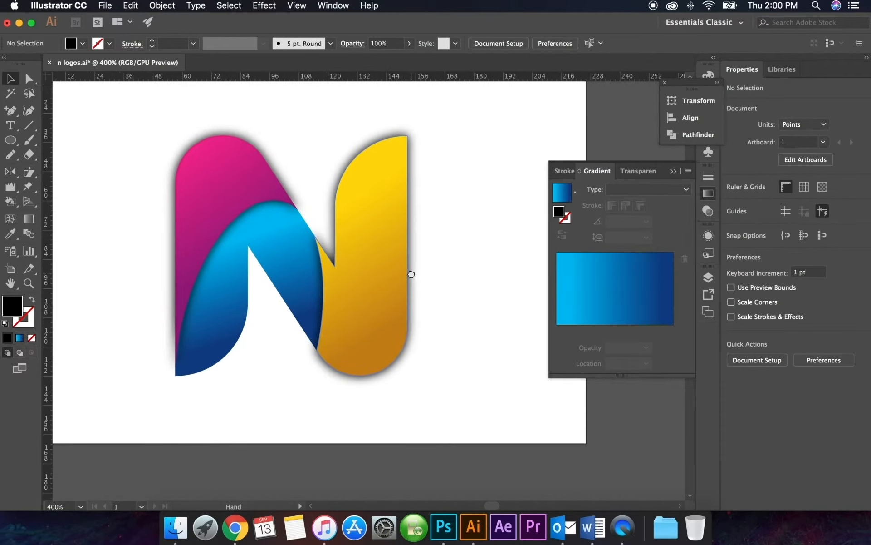
left_click_drag(268, 293, 278, 295)
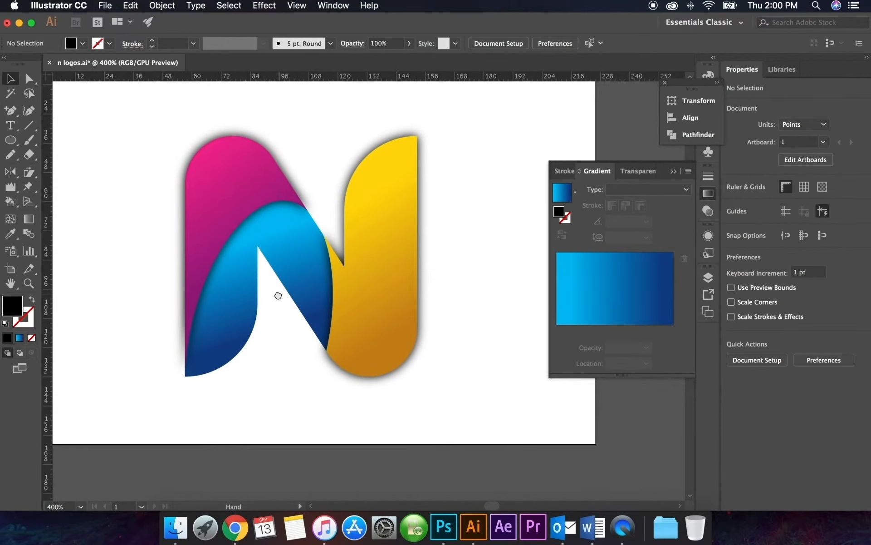
left_click(212, 160)
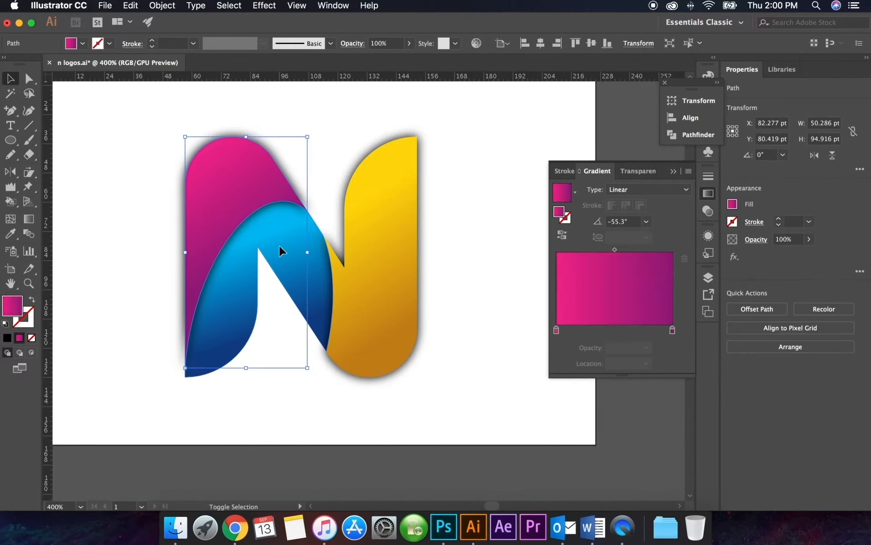
left_click(397, 237, "shift")
left_click_drag(442, 328, 392, 327)
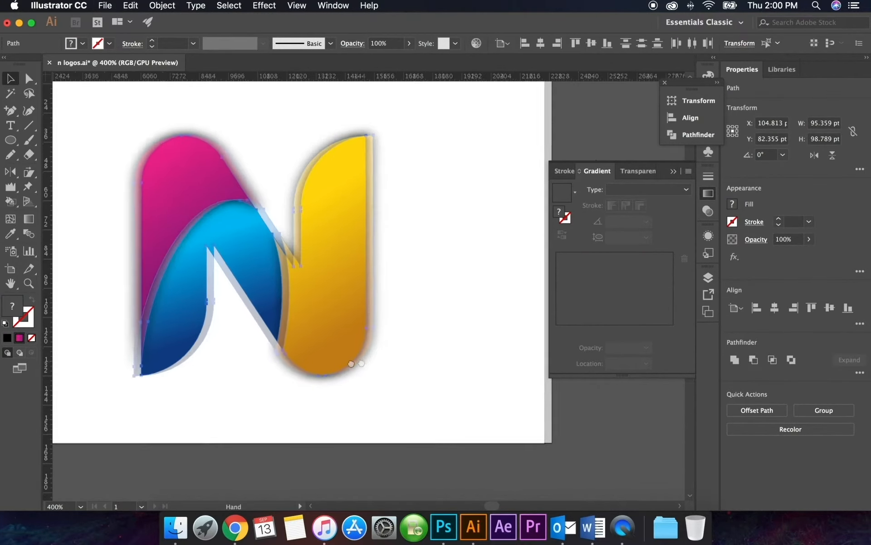
left_click(403, 269)
key("super+v")
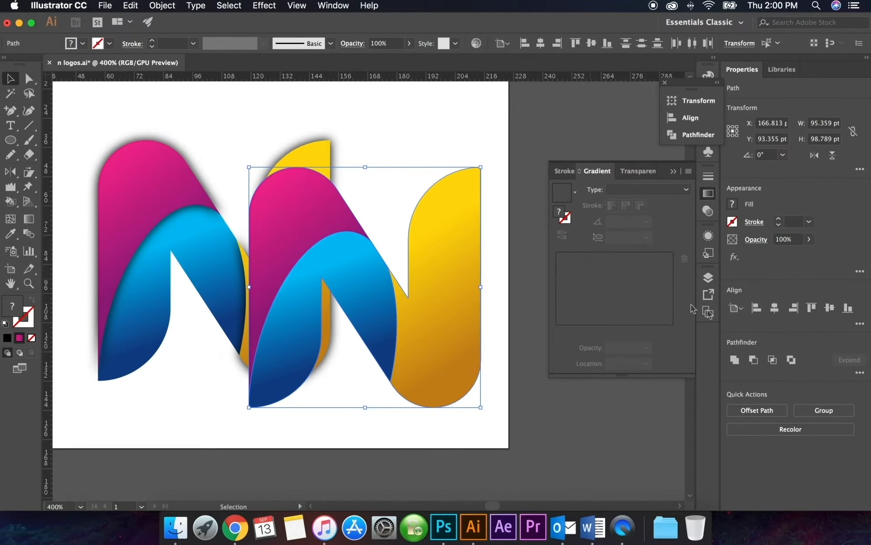
Unite the three duplicated pieces into a single N with Pathfinder, make it a compound shape and expand it
left_click(334, 6)
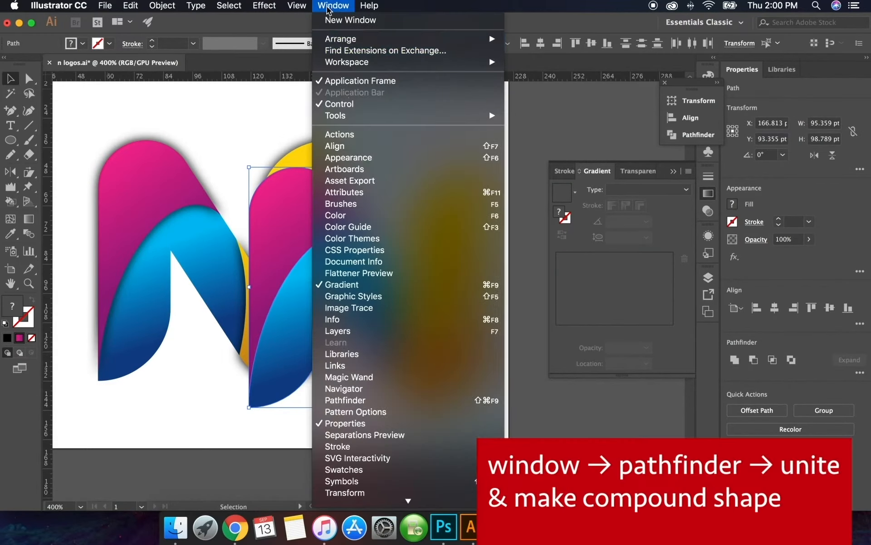
left_click(388, 401)
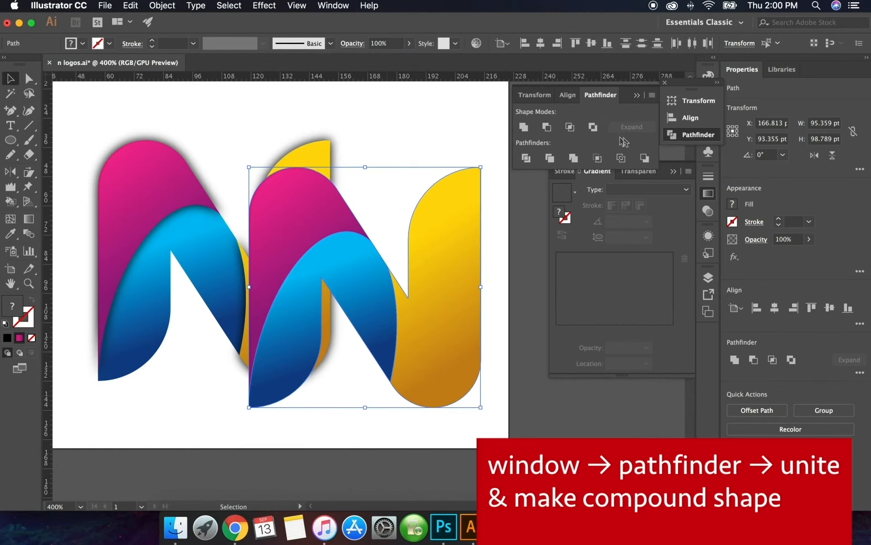
left_click(524, 127)
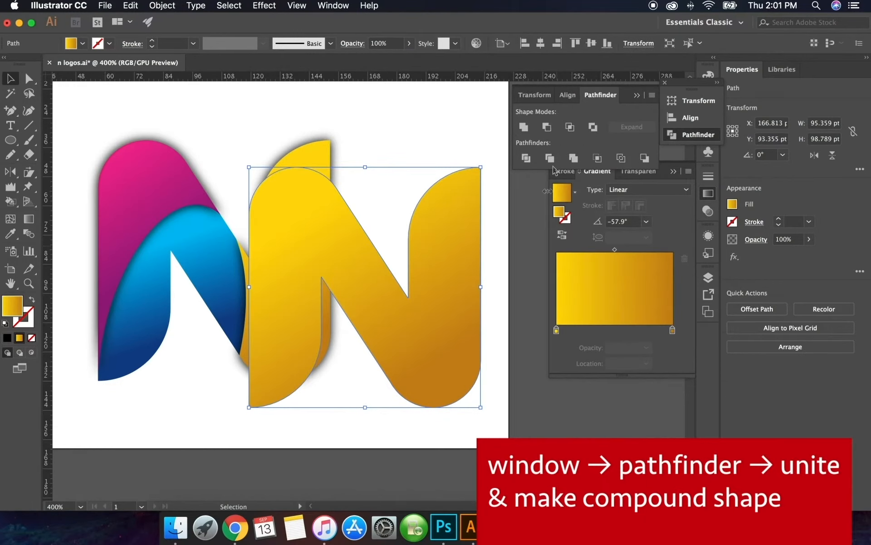
left_click(654, 95)
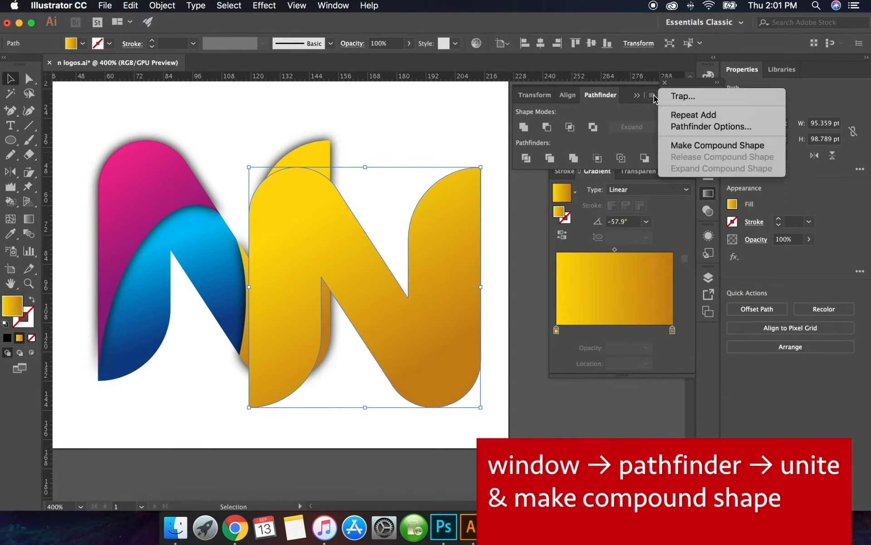
left_click(716, 145)
left_click(632, 126)
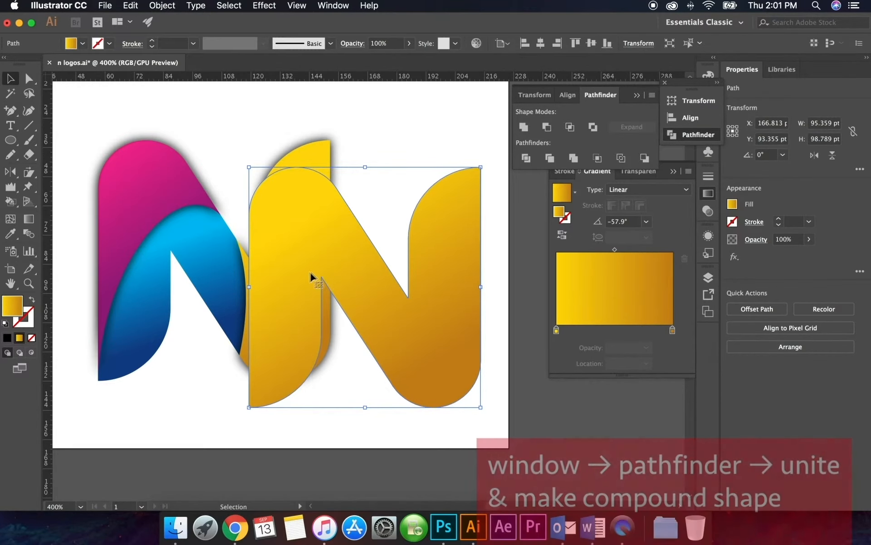
Move the united N exactly over the original logo and make it the clipping mask for all the pieces and blurred shadows
scroll(280, 268, "left", 5)
left_click_drag(365, 241, 221, 222)
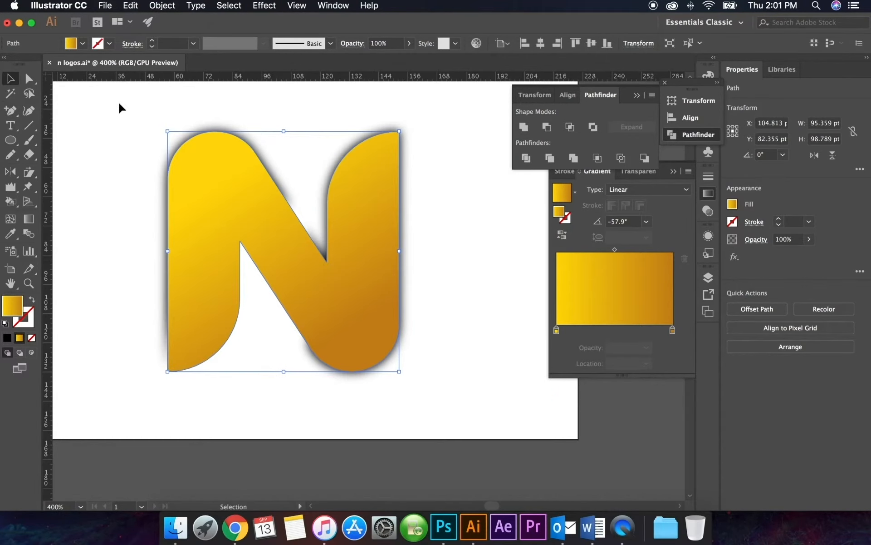
left_click_drag(120, 107, 494, 431)
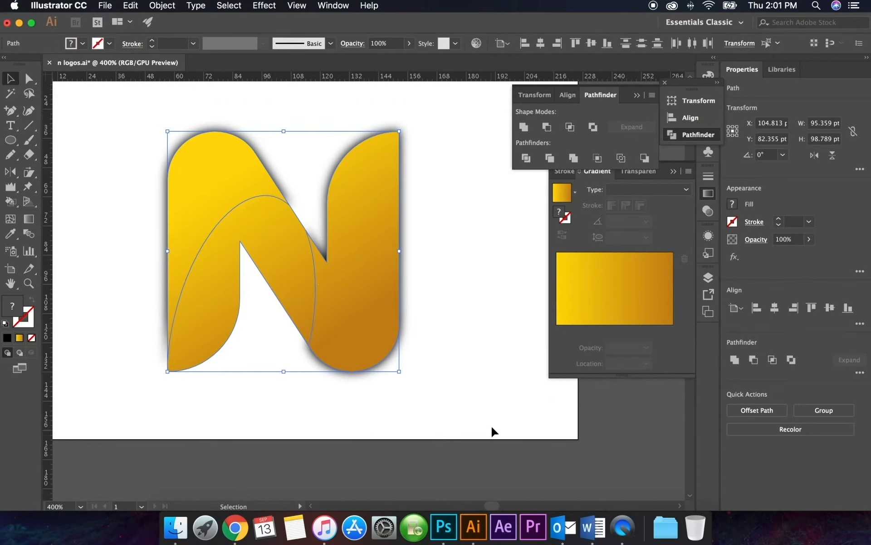
right_click(323, 246)
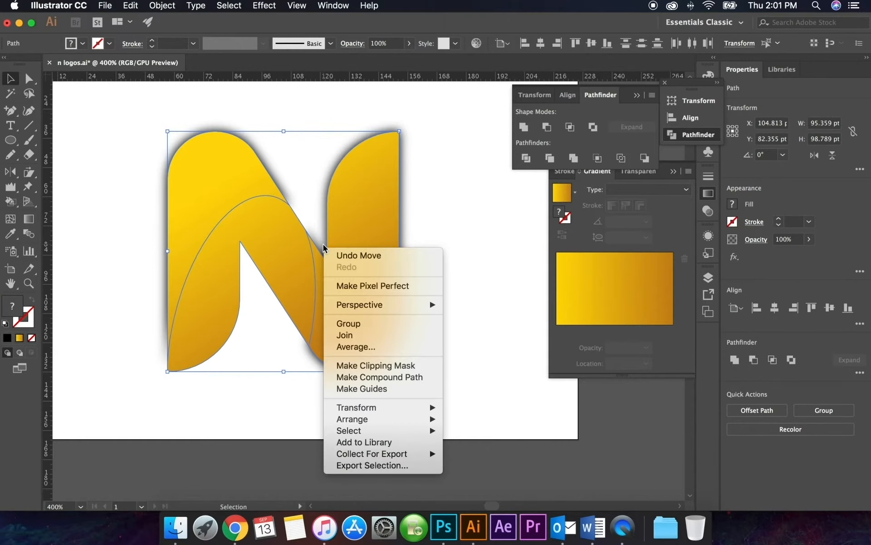
left_click(391, 366)
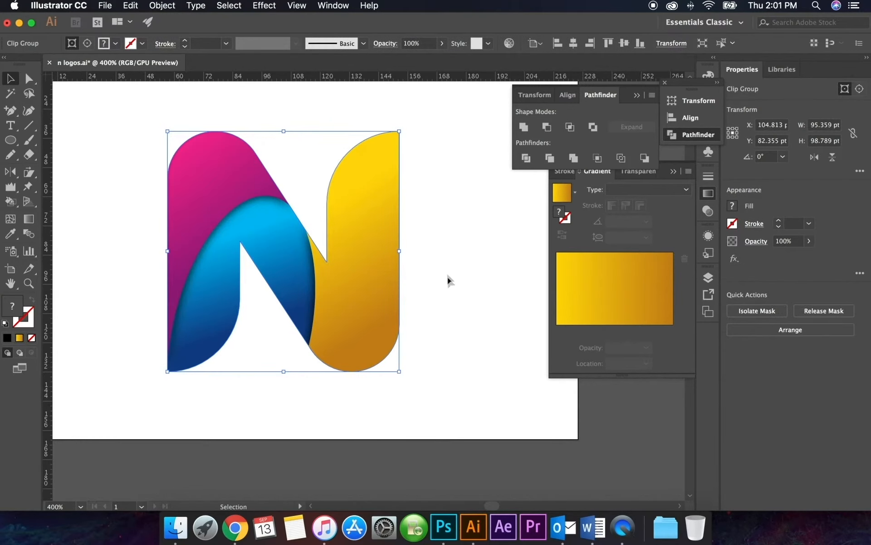
left_click(452, 272)
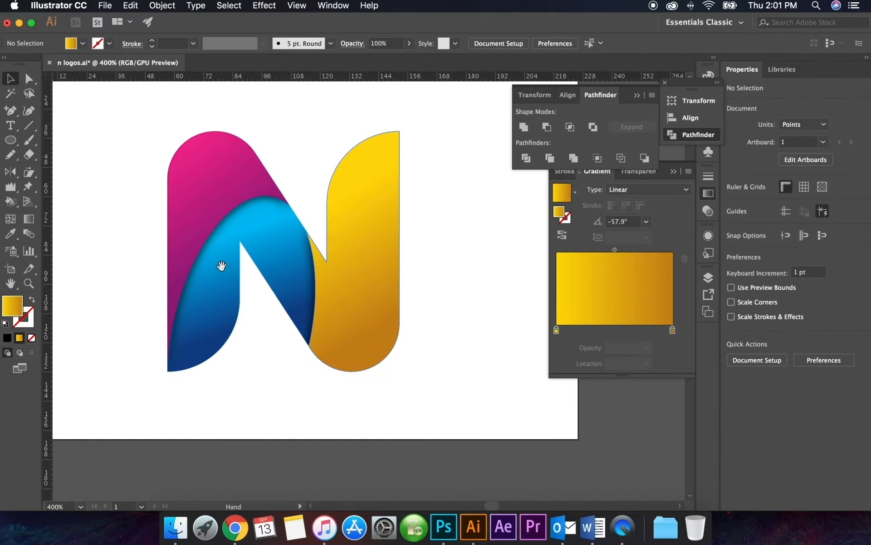
left_click_drag(221, 267, 208, 278)
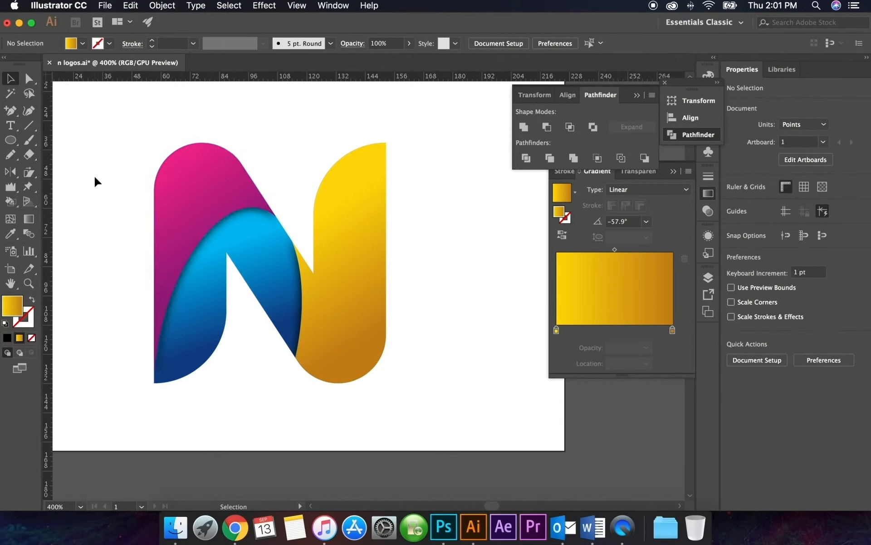
Draw a lens flare from the top of the pink piece to just below the yellow piece, and deselect it
scroll(123, 173, "left", 3)
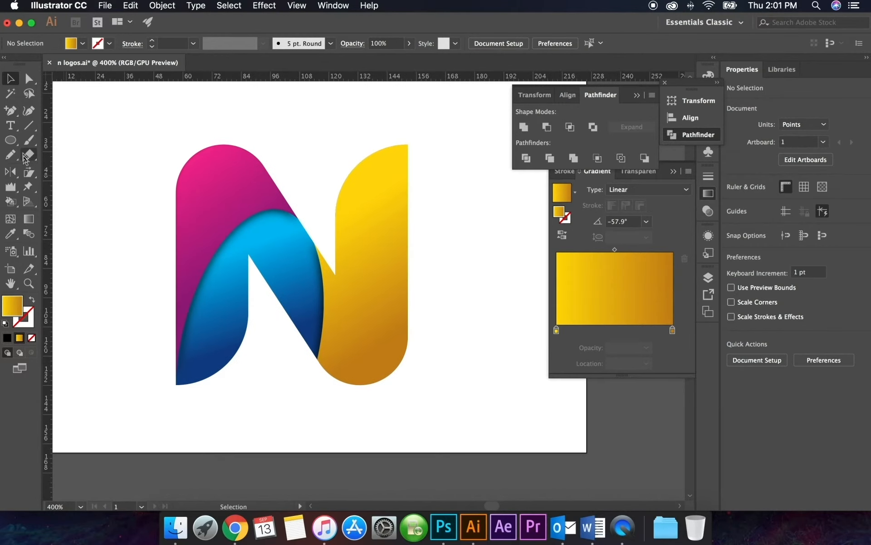
left_click(13, 142)
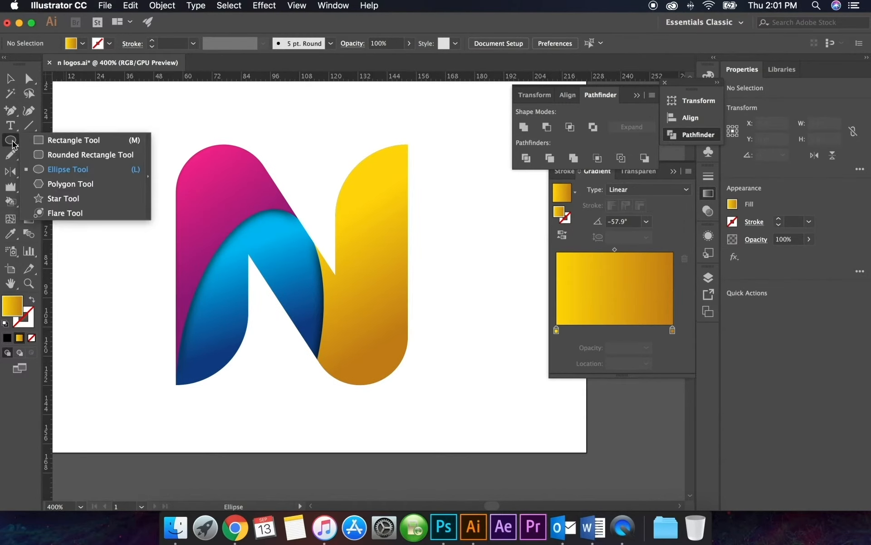
left_click(65, 213)
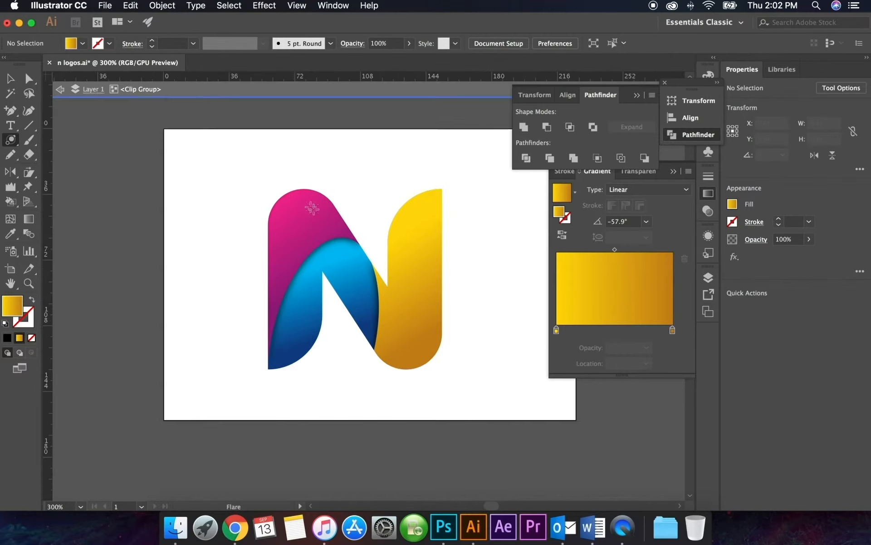
left_click_drag(289, 192, 415, 385)
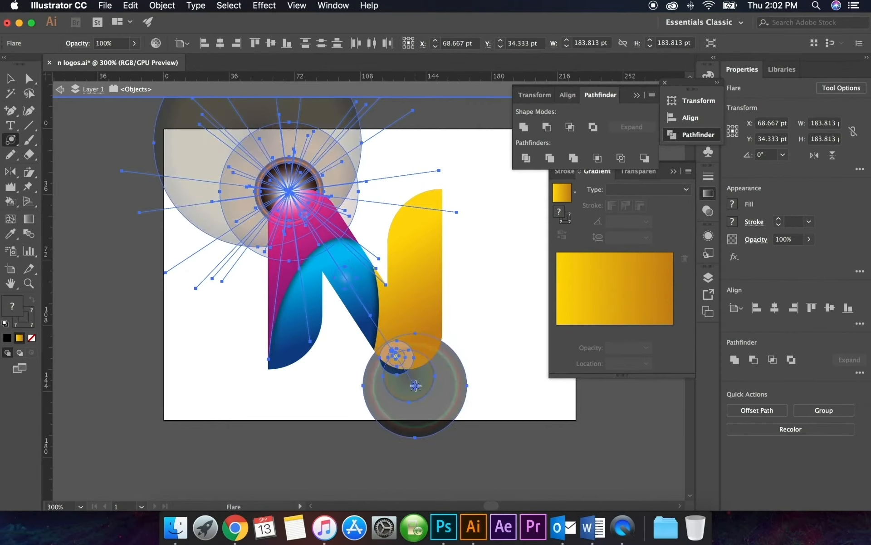
left_click(10, 78)
left_click(77, 157)
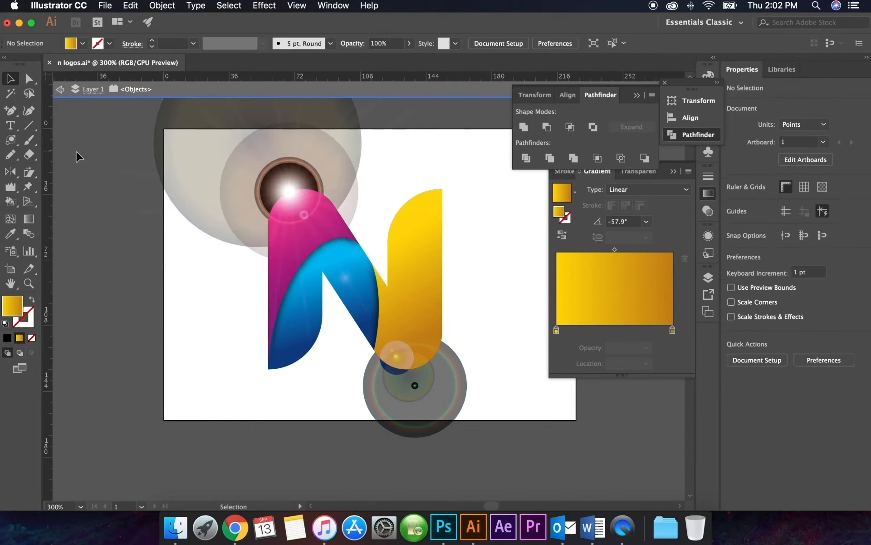
Cut the flare and paste it in front inside the N's clip group so it is masked to the letter
double_click(94, 159)
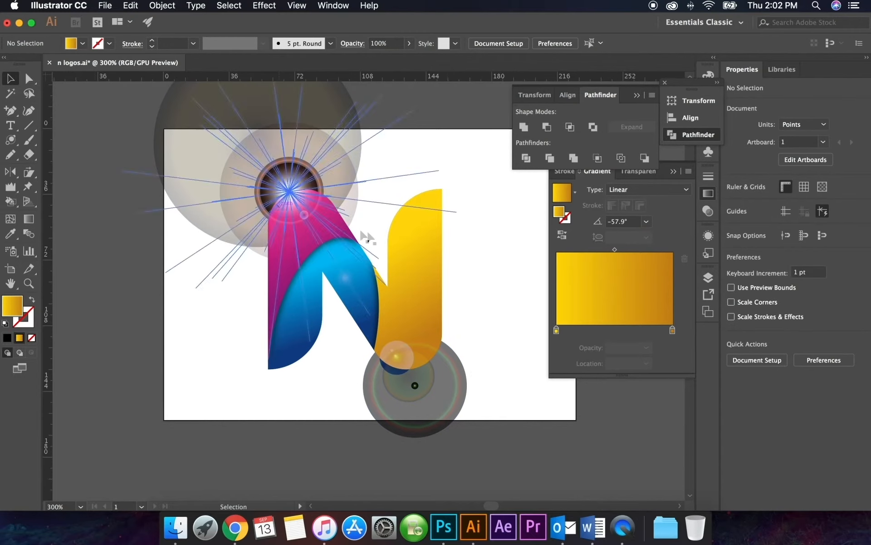
left_click(430, 351)
key("ctrl+x")
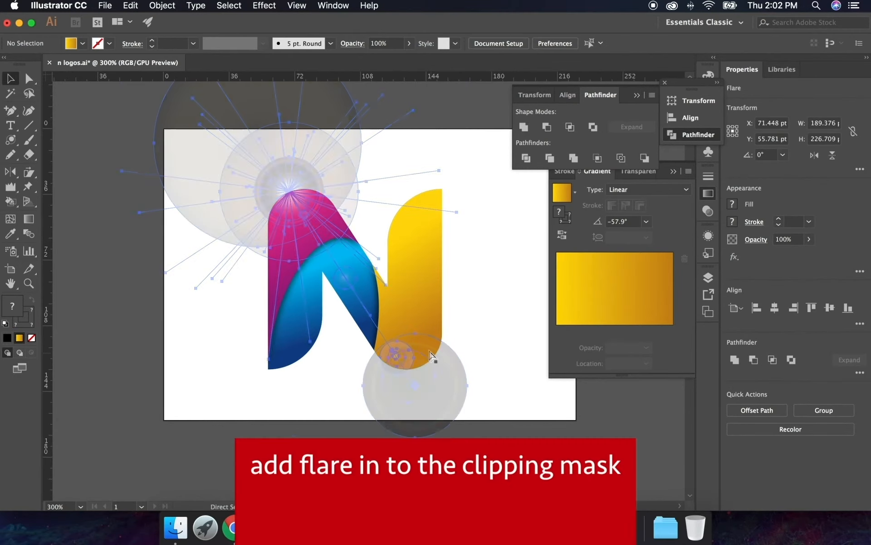
double_click(315, 217)
key("ctrl+f")
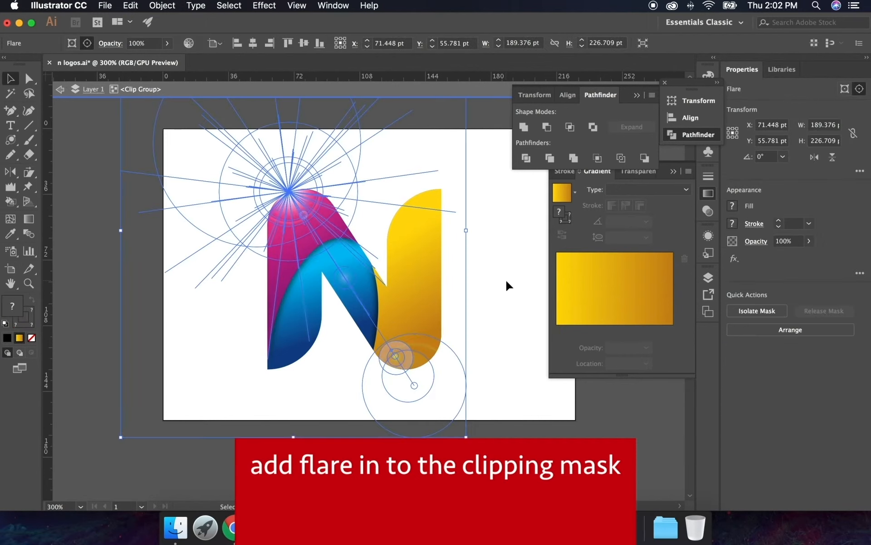
left_click(506, 282)
Copy the yellow piece inside the clip group and paste the duplicate in front at the same position
left_click(432, 276)
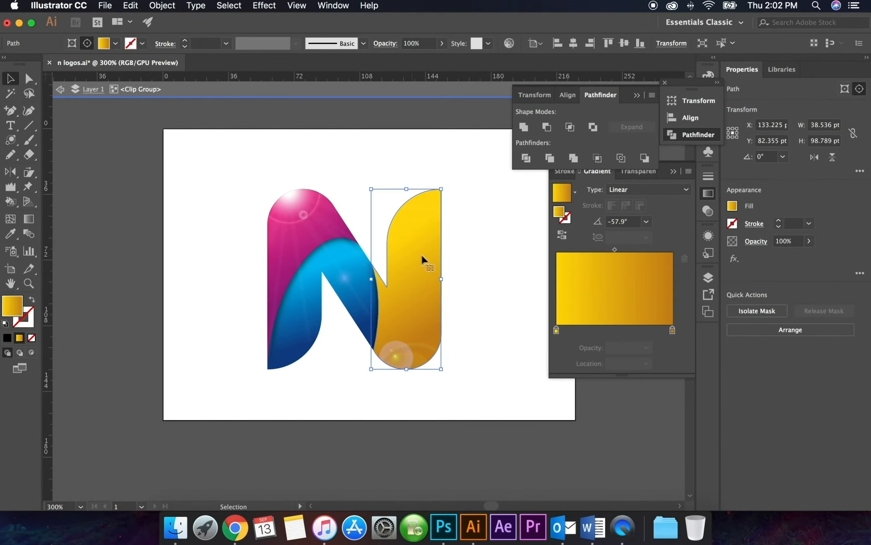
key("ctrl+c")
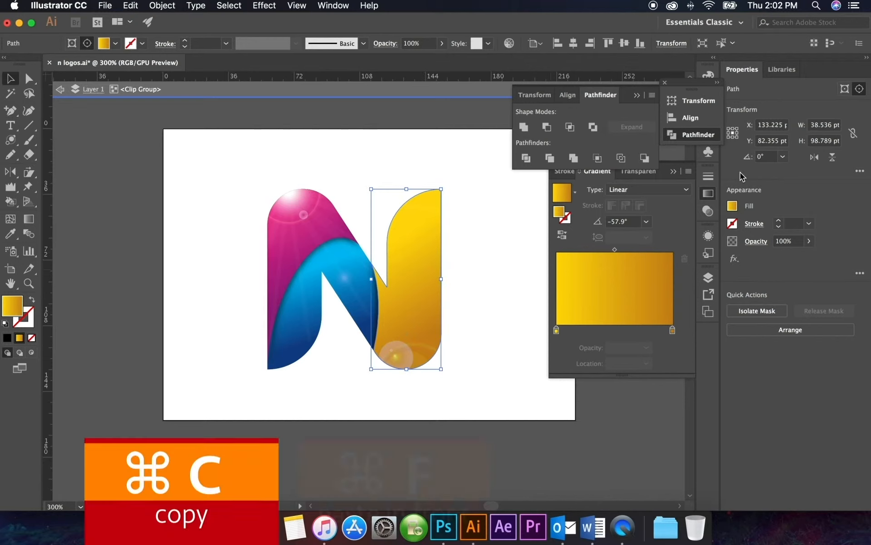
key("ctrl+f")
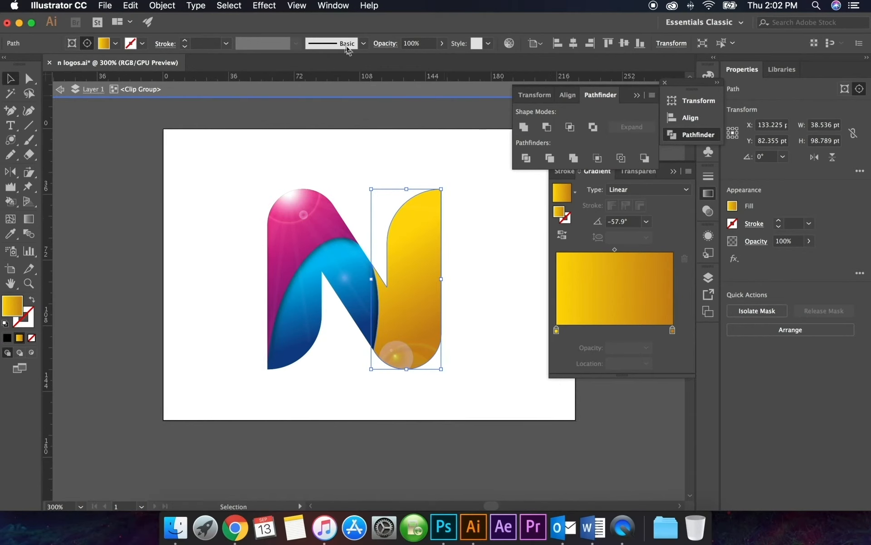
Set the yellow duplicate's blending mode to Overlay and its opacity to 80%
left_click(333, 5)
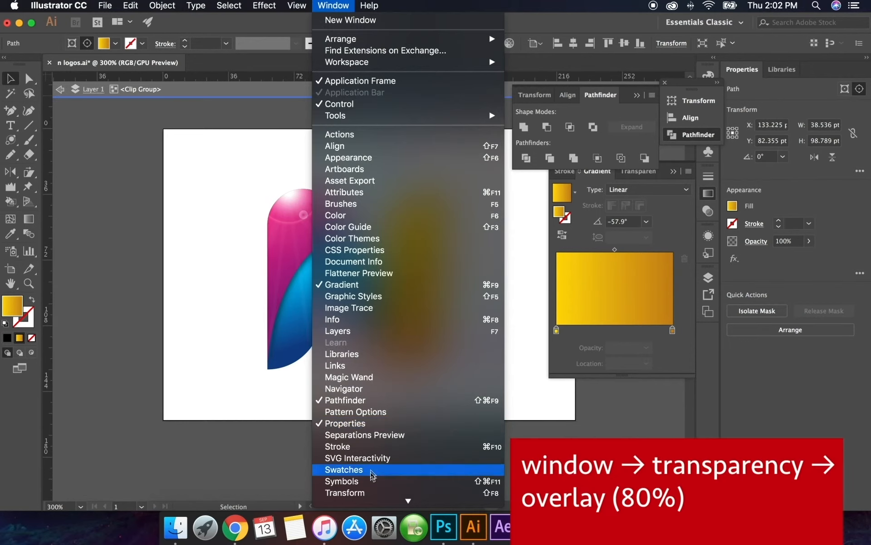
mouse_move(382, 500)
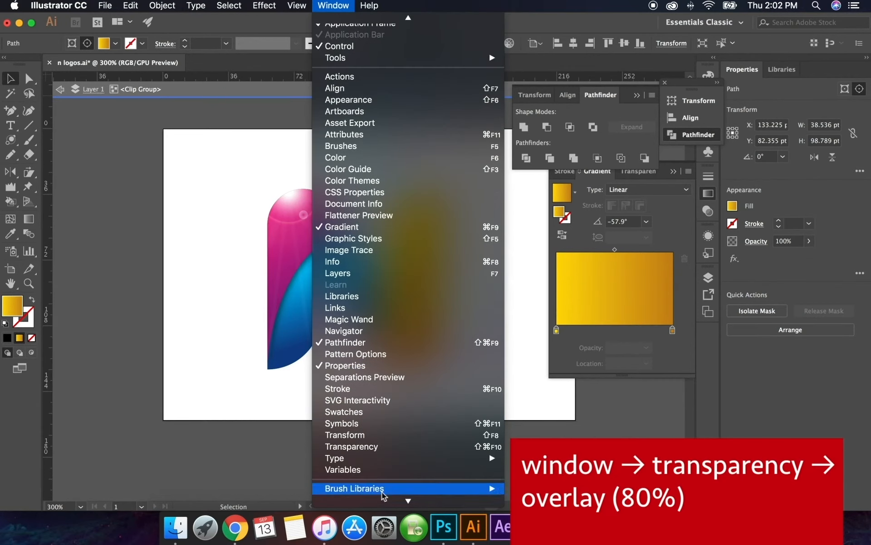
left_click(371, 448)
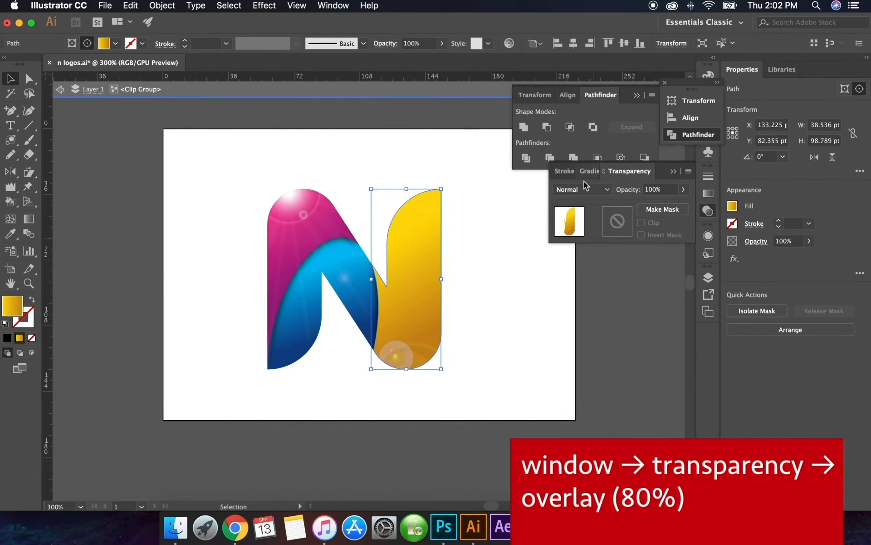
left_click(585, 188)
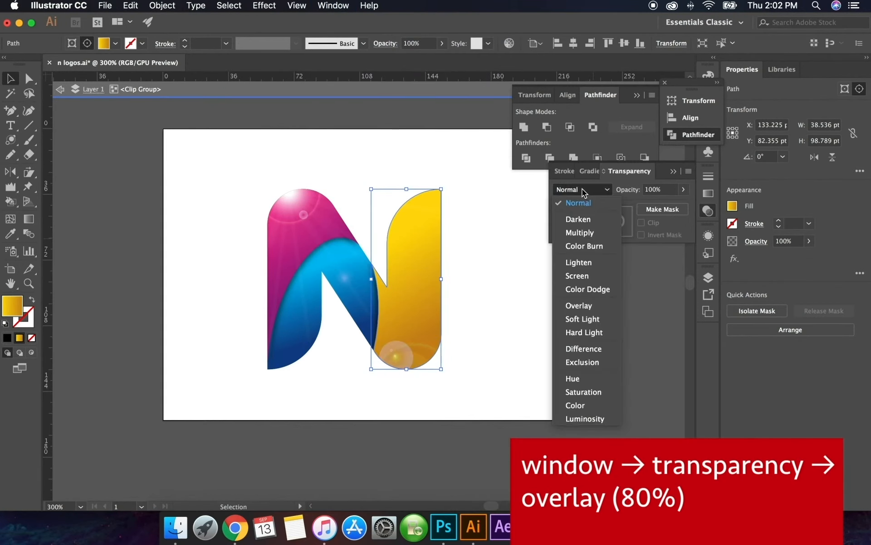
left_click(581, 306)
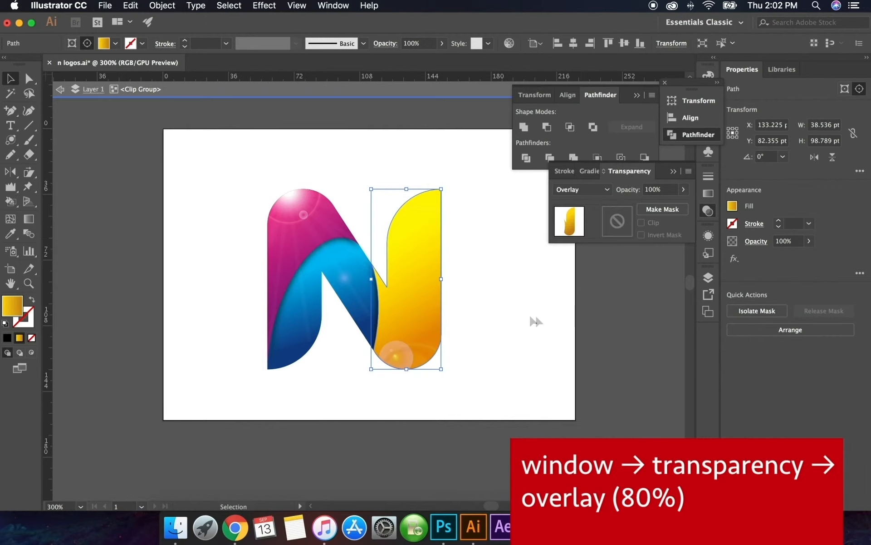
scroll(490, 323, "left", 1)
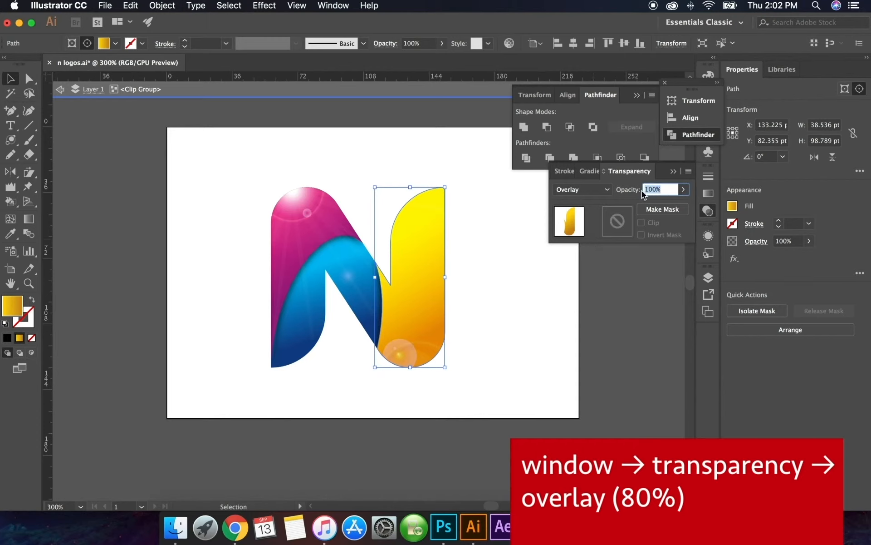
type("80")
key("Return")
left_click(491, 308)
Duplicate the blue piece in front of itself and give the copy Overlay blending at 80% opacity
left_click(324, 321)
key("super+c")
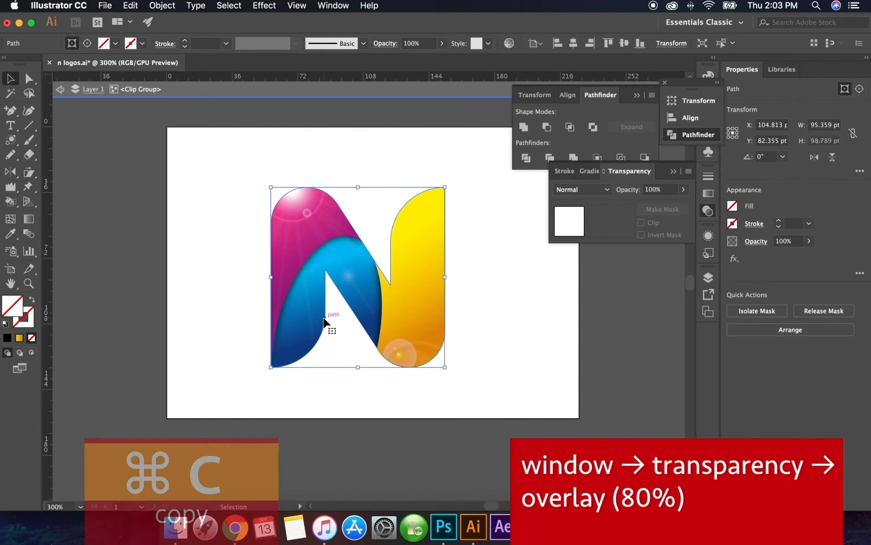
key("super+f")
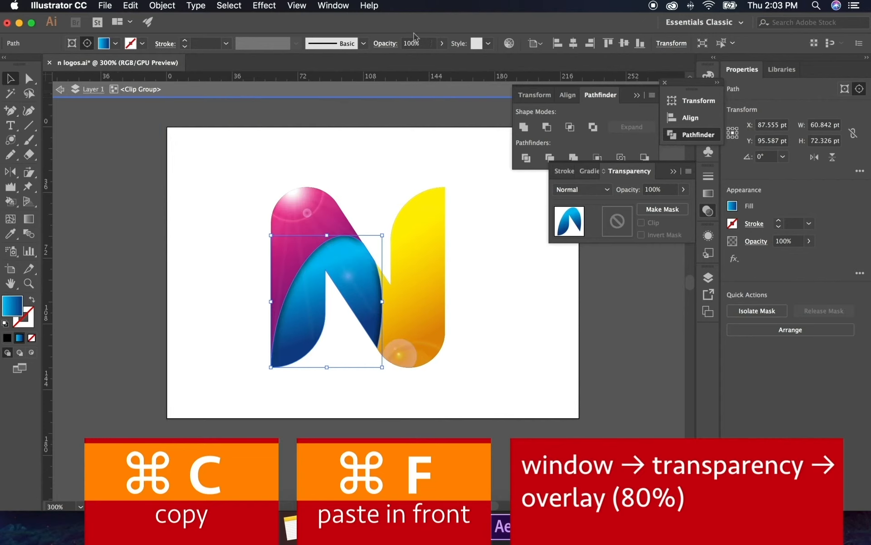
left_click(600, 194)
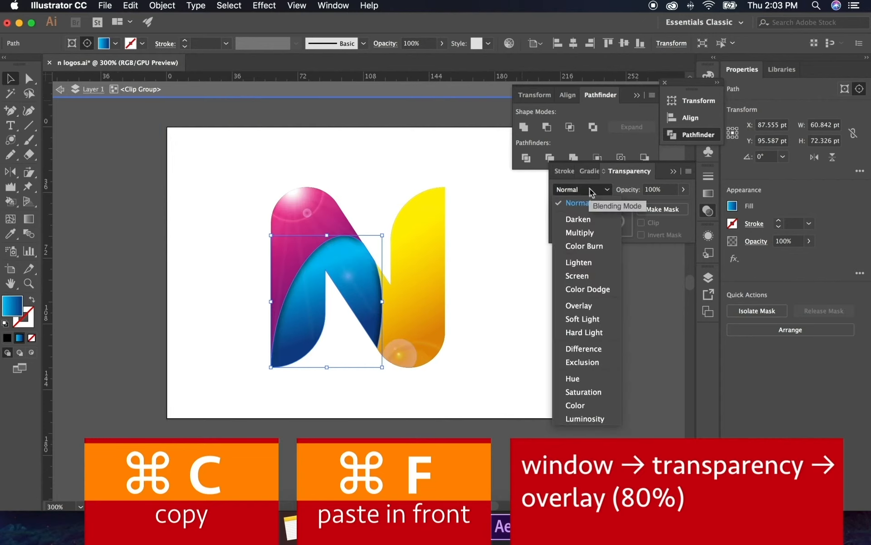
left_click(583, 308)
left_click(645, 190)
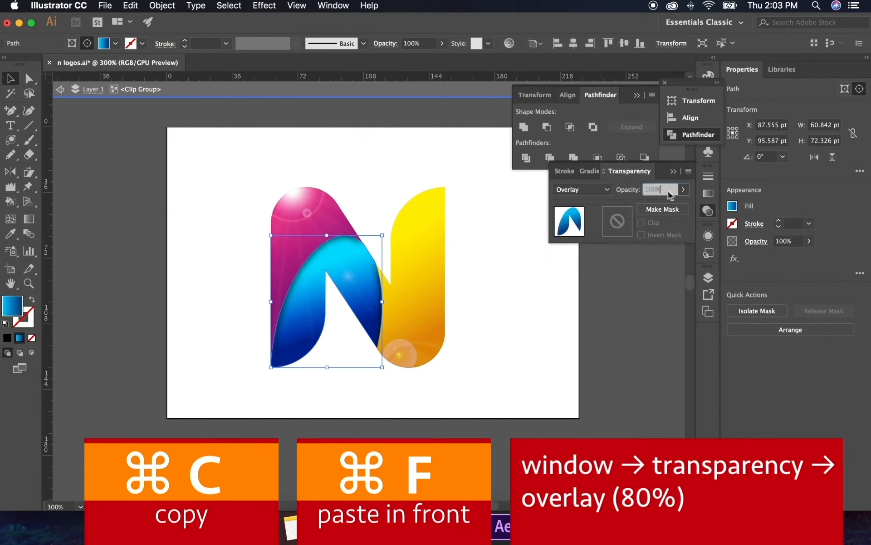
type("80")
key("Return")
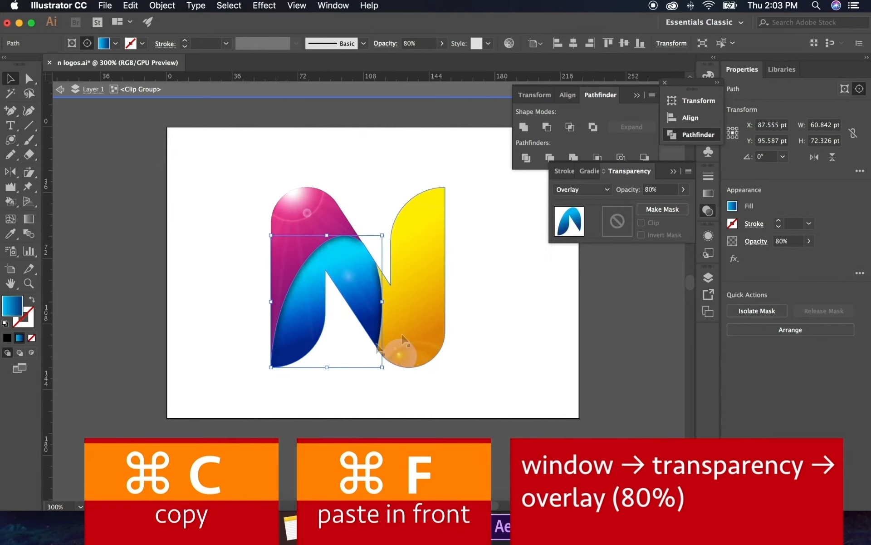
Duplicate the pink piece in front of itself, give the copy Overlay blending at 80% opacity, and leave the clip group
left_click(292, 267)
key("super+c")
key("super+f")
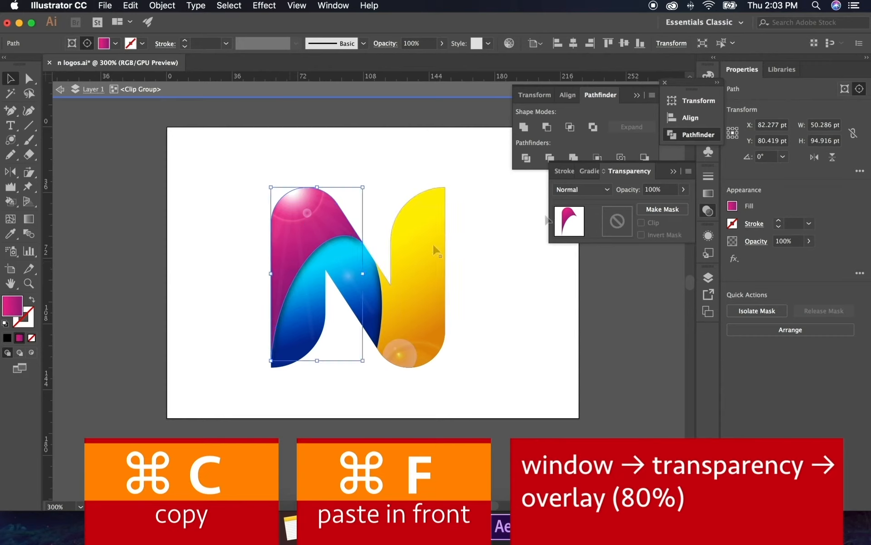
left_click(582, 190)
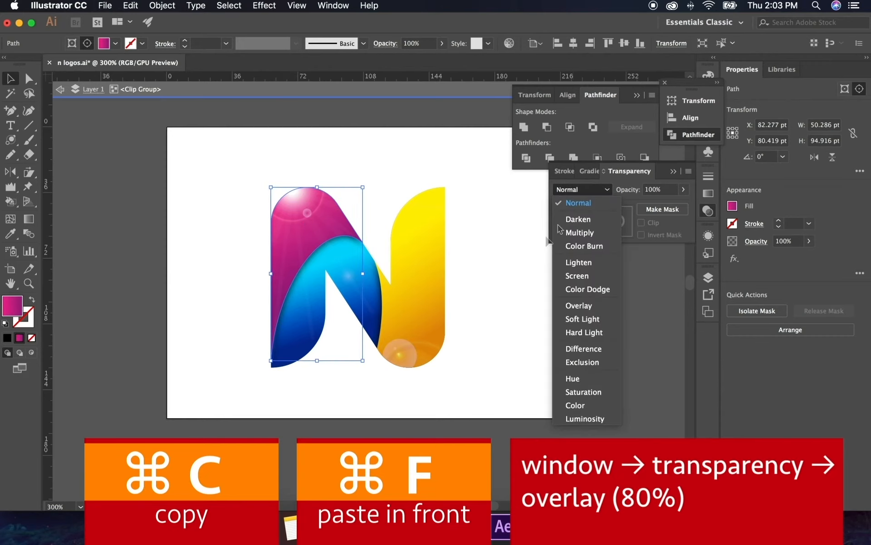
left_click(580, 305)
left_click(660, 189)
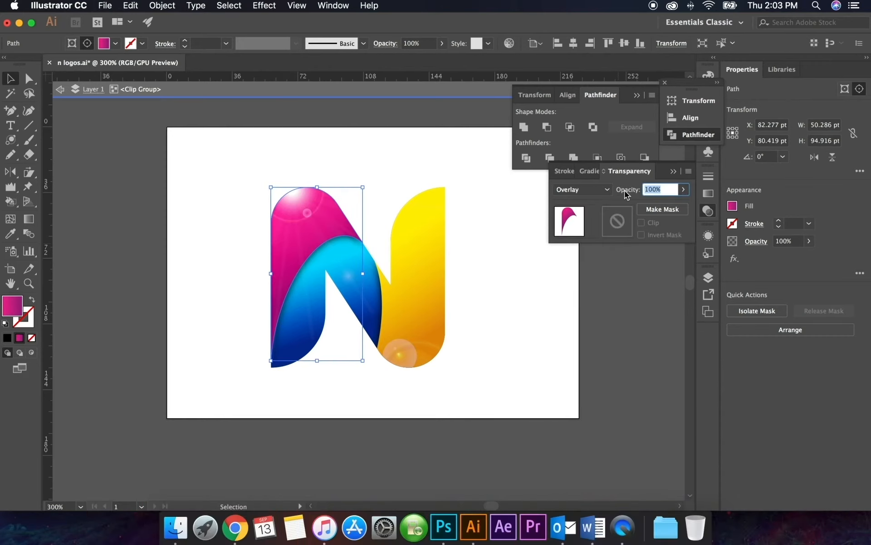
type("80")
key("Return")
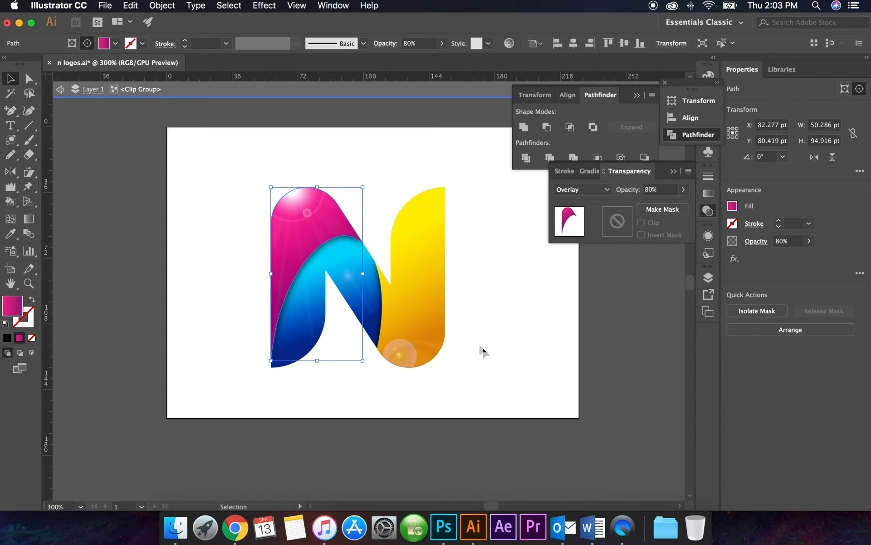
left_click(518, 324)
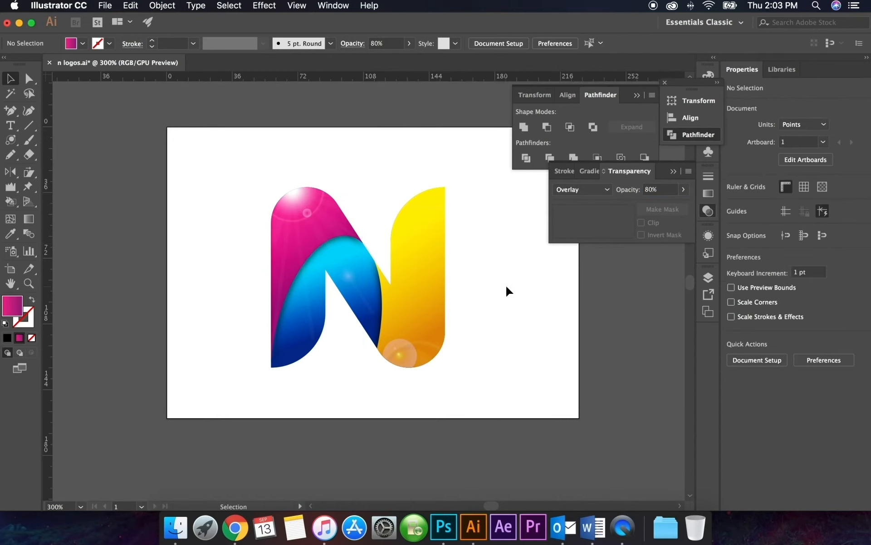
Draw a rectangle covering the whole artboard, 226 by about 159.7 pt
scroll(463, 291, "right", 3)
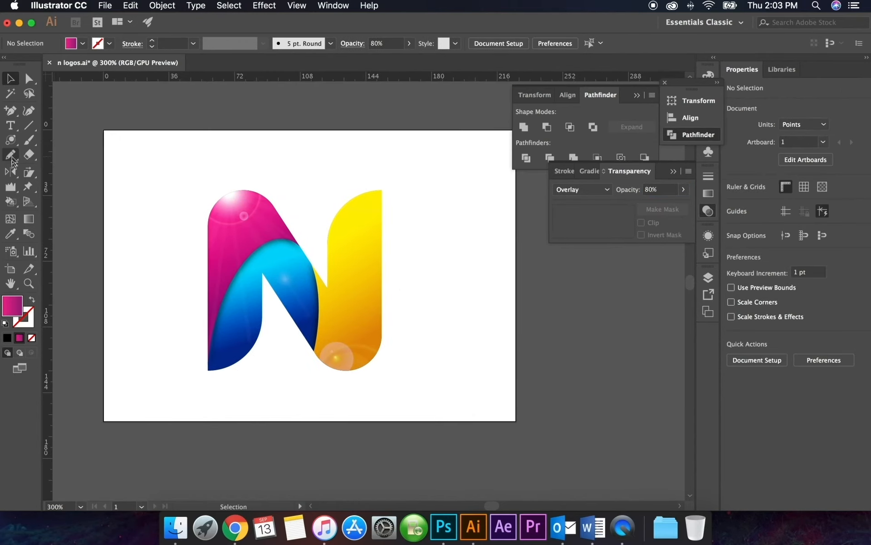
key("m")
left_click_drag(104, 130, 516, 420)
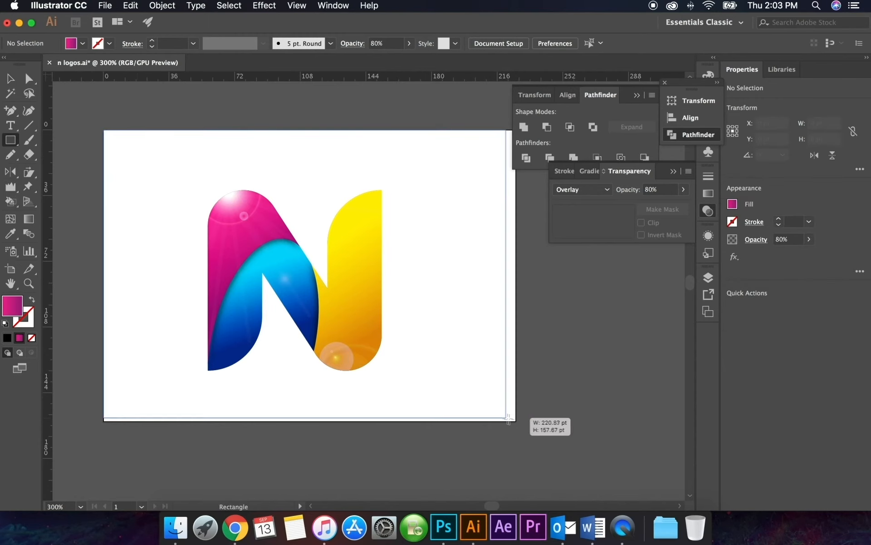
Fill the rectangle with the White, Black gradient, soften the black end stop to dark grey and set the type to Radial
left_click(333, 6)
left_click(350, 285)
left_click(576, 193)
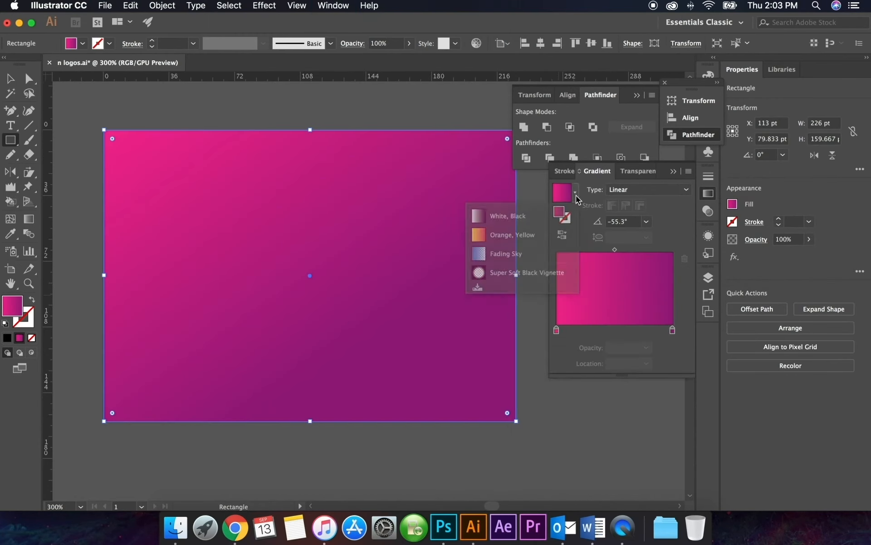
left_click(495, 215)
double_click(673, 331)
left_click_drag(628, 422, 607, 421)
left_click(646, 191)
left_click(648, 207)
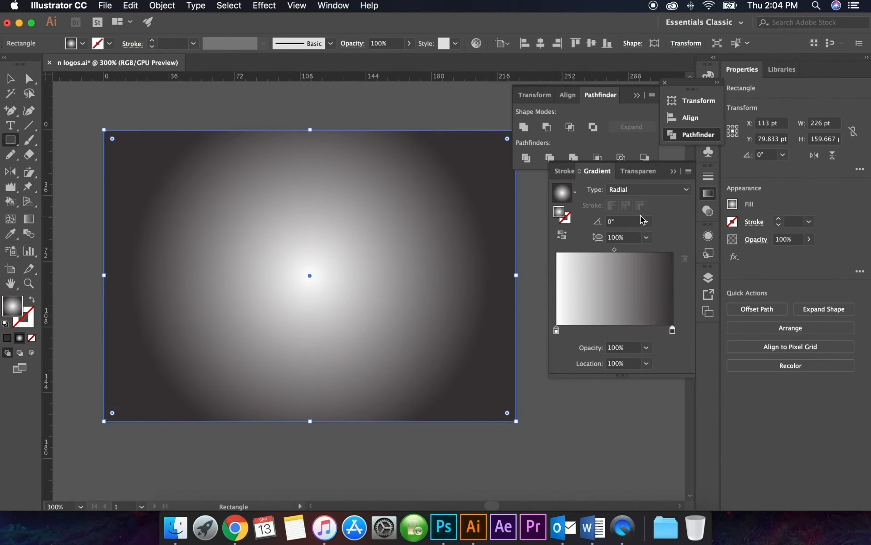
Stretch the radial gradient outward past the rectangle's side edges and widen its white centre
key("g")
left_click_drag(486, 276, 566, 277)
left_click_drag(310, 284, 356, 286)
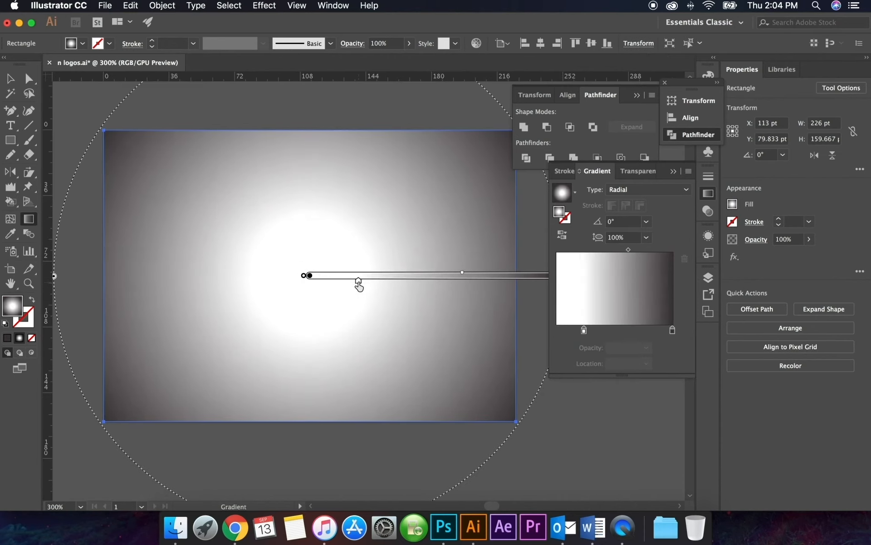
Send the gradient rectangle behind the logo and enlarge it to about 268.8 by 189.9 pt
key("v")
key("super+shift+bracketleft")
left_click_drag(518, 421, 583, 450)
Resize the artboard to match the enlarged background rectangle and shift the N logo slightly on it
left_click(11, 268)
left_click(101, 43)
left_click(95, 75)
left_click(10, 79)
left_click_drag(360, 319, 362, 312)
Draw a thin flat ellipse just below the N, as wide as the letter, about 95.4 by 2.3 pt
left_click(10, 140)
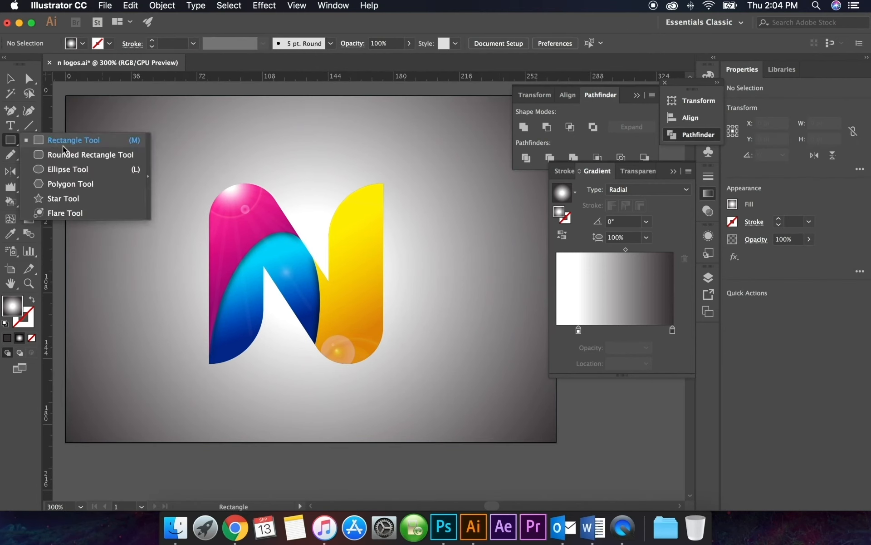
left_click(68, 169)
left_click_drag(209, 371, 383, 376)
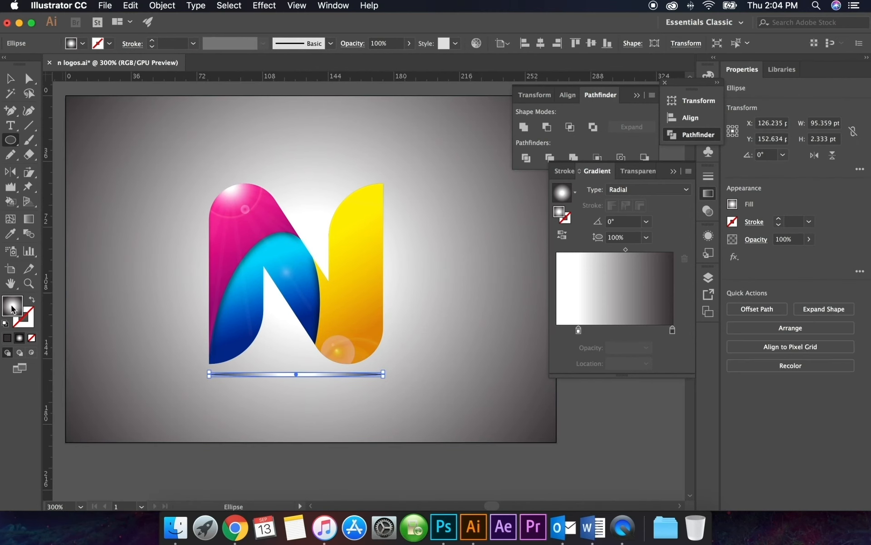
Replace the thin ellipse's gradient fill with solid black
double_click(11, 308)
left_click(564, 209)
left_click(82, 44)
left_click(34, 65)
double_click(18, 304)
left_click_drag(381, 313, 446, 343)
left_click(564, 192)
Blur the black ellipse with a Gaussian Blur, previewing it and raising the radius above 8 pixels
left_click(262, 6)
left_click(270, 32)
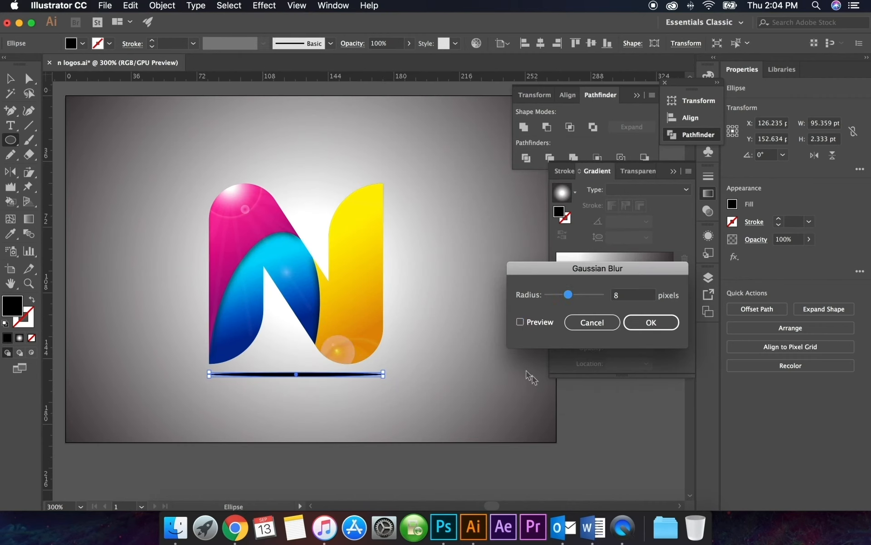
left_click(521, 321)
left_click_drag(568, 295, 579, 294)
left_click(652, 322)
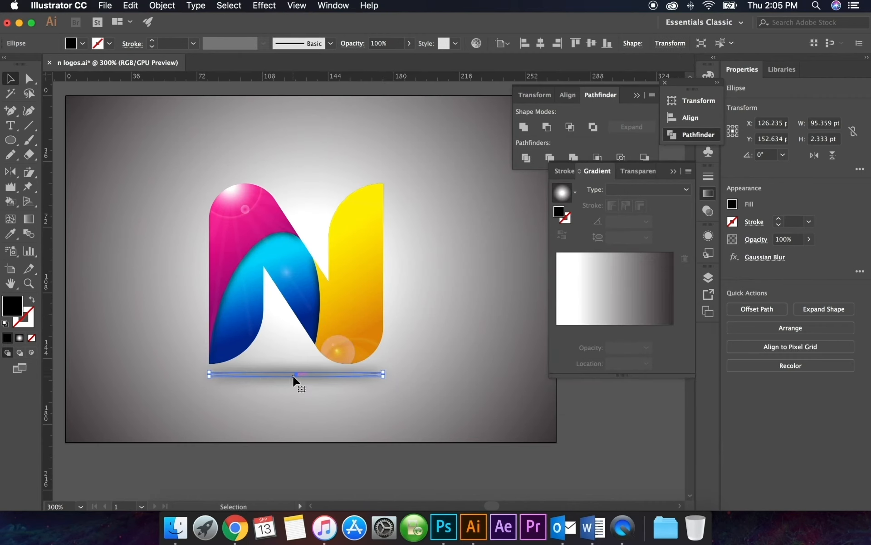
Narrow the blurred shadow ellipse from both ends and position it beneath the middle of the N
scroll(338, 380, "up", 2)
scroll(428, 370, "up", 2)
left_click_drag(428, 366, 255, 366)
scroll(253, 364, "down", 3)
scroll(255, 366, "up", 3)
left_click_drag(361, 358, 421, 362)
scroll(407, 372, "down", 2)
left_click(365, 299, "shift")
left_click(479, 406)
left_click_drag(364, 364, 353, 362)
scroll(476, 389, "down", 3)
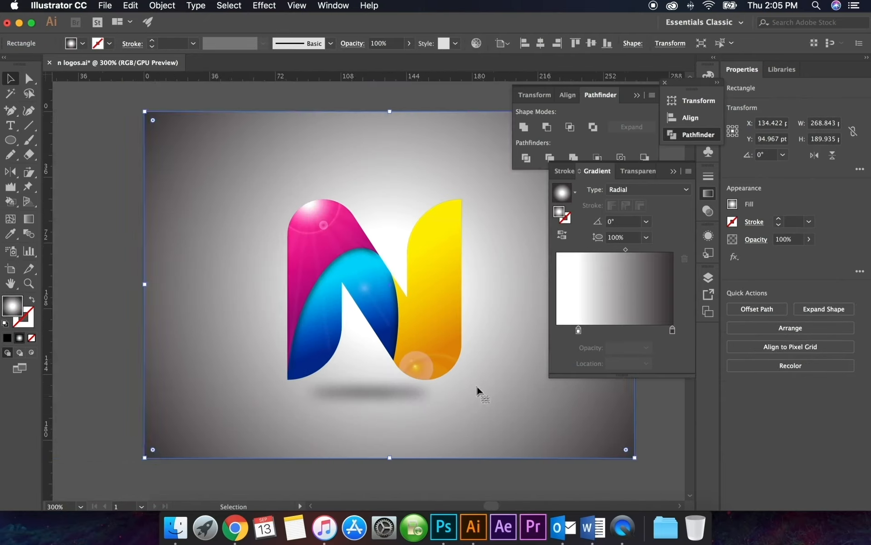
scroll(382, 389, "right", 3)
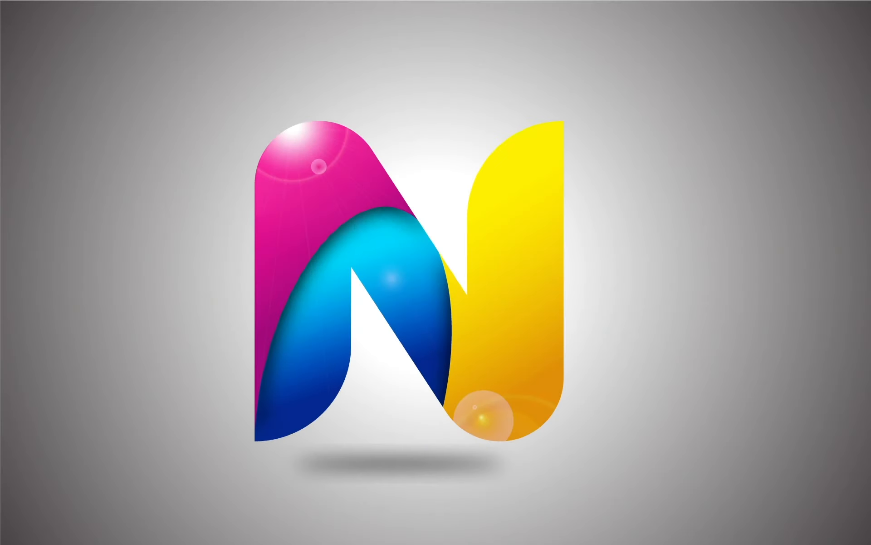